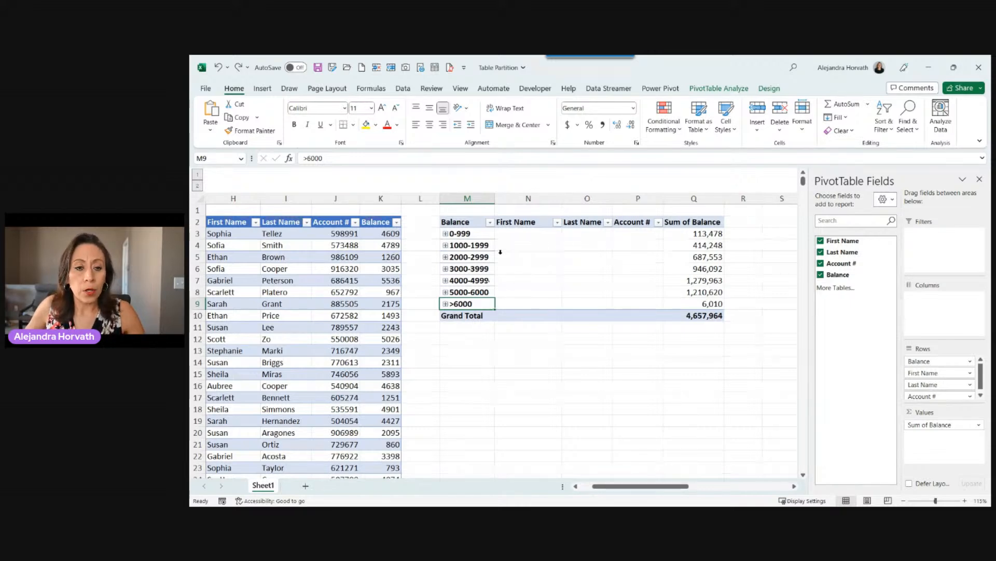
Expand the 1000-1999 balance group in the PivotTable, review its names, account numbers and balances, and collapse it again.
left_click(446, 245)
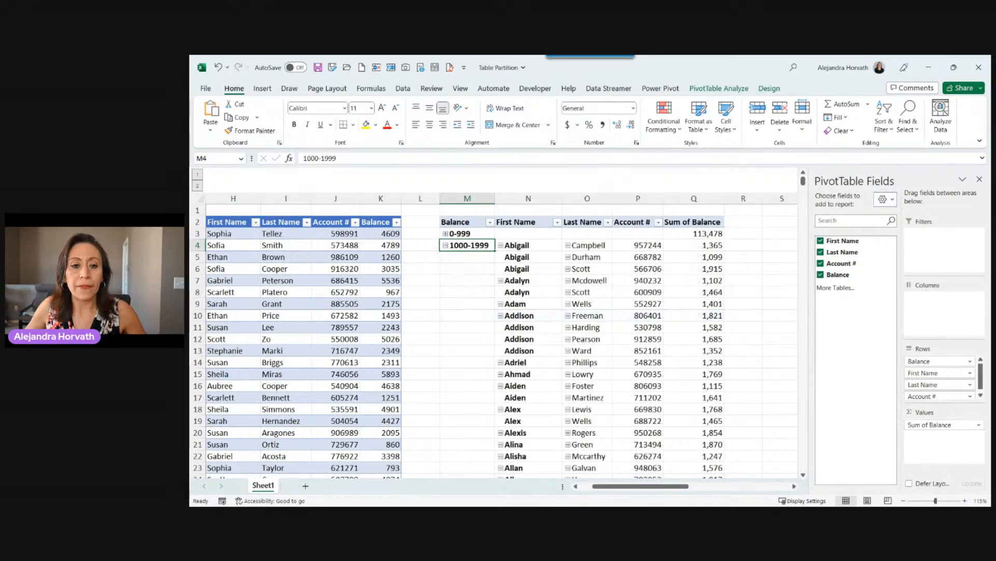
left_click(532, 256)
left_click(586, 257)
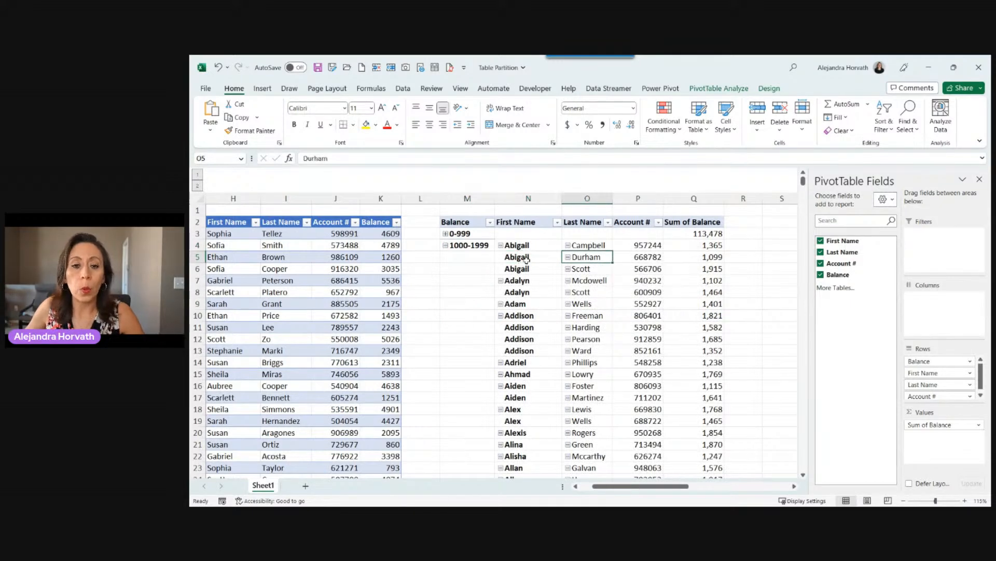
left_click(704, 265)
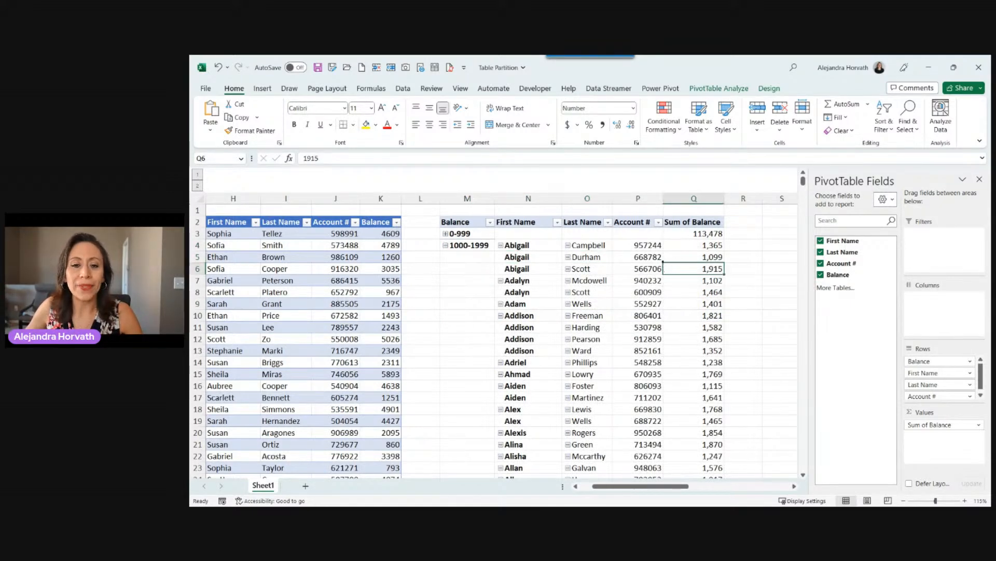
left_click(654, 259)
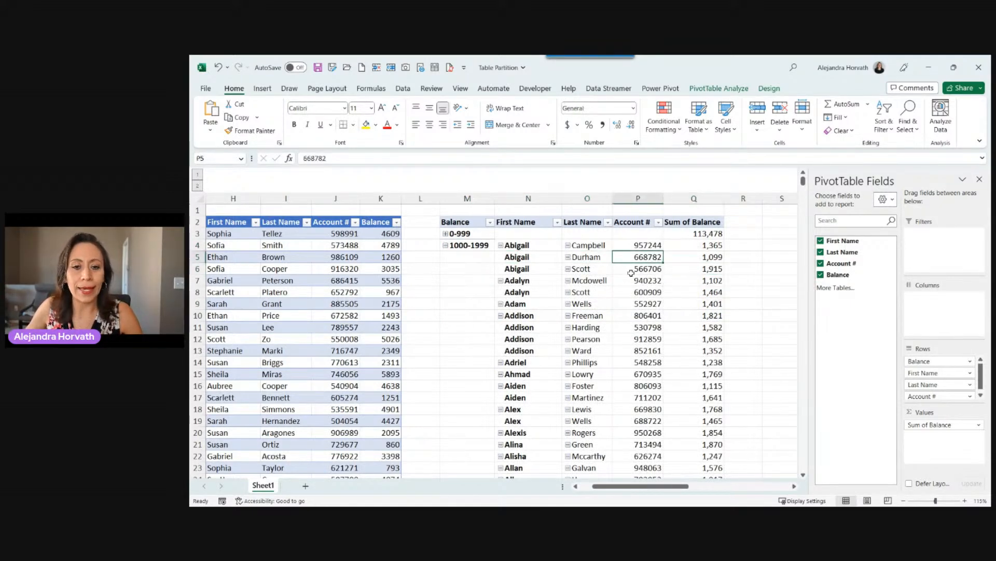
left_click(690, 258)
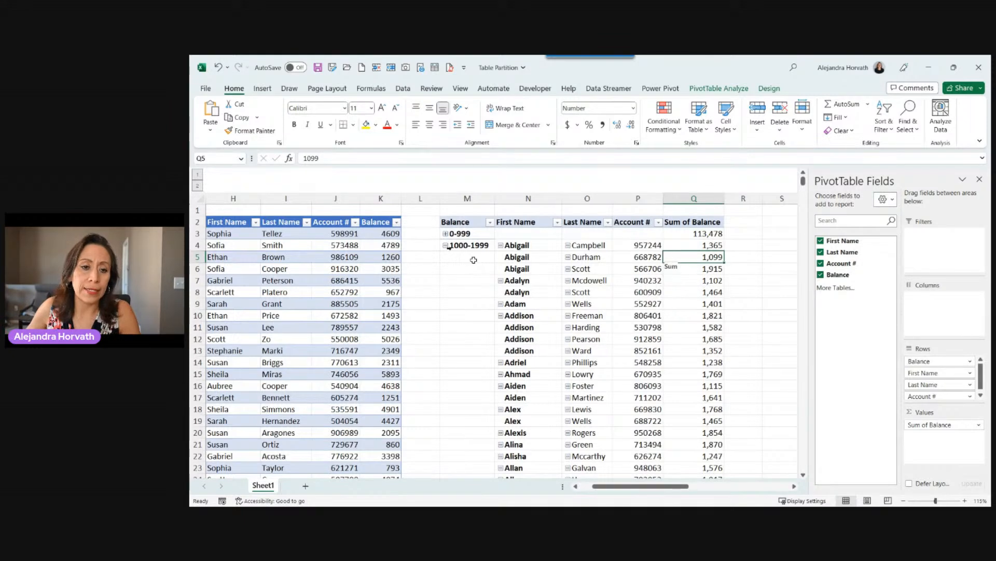
left_click(446, 245)
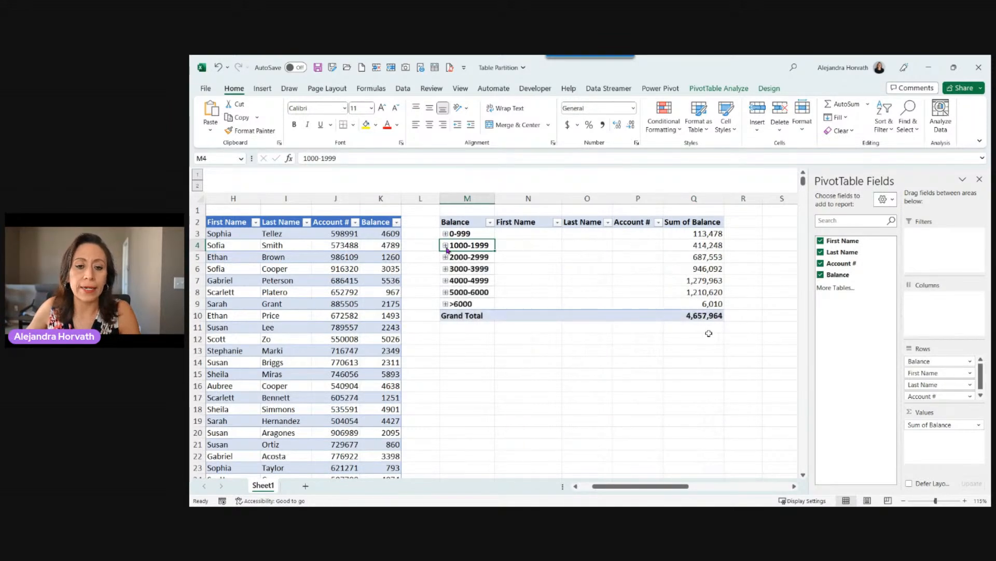
Review the PivotTable's grand total and the summed balances of the 4000-4999 and 5000-6000 groups.
left_click(690, 314)
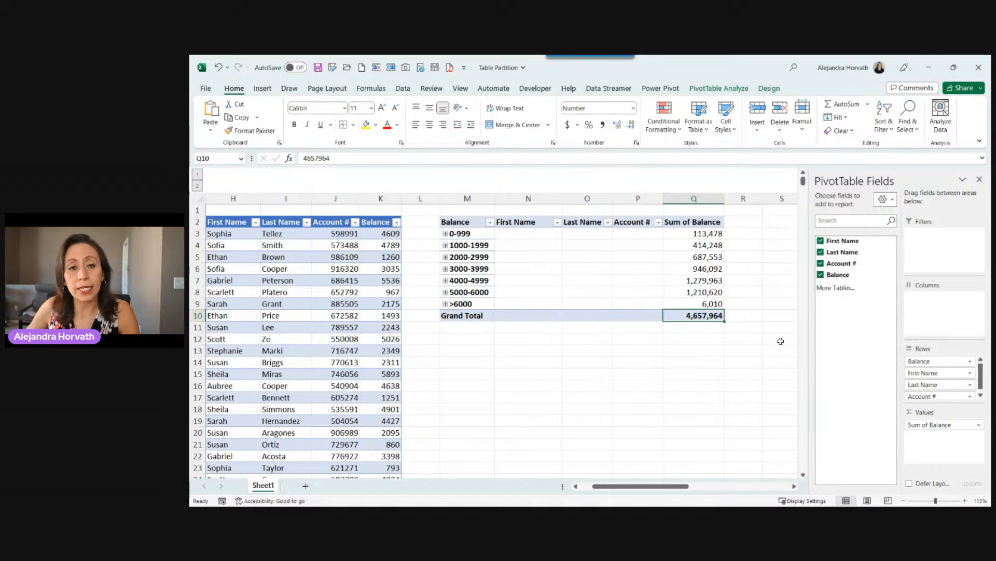
left_click(690, 280)
key("Down")
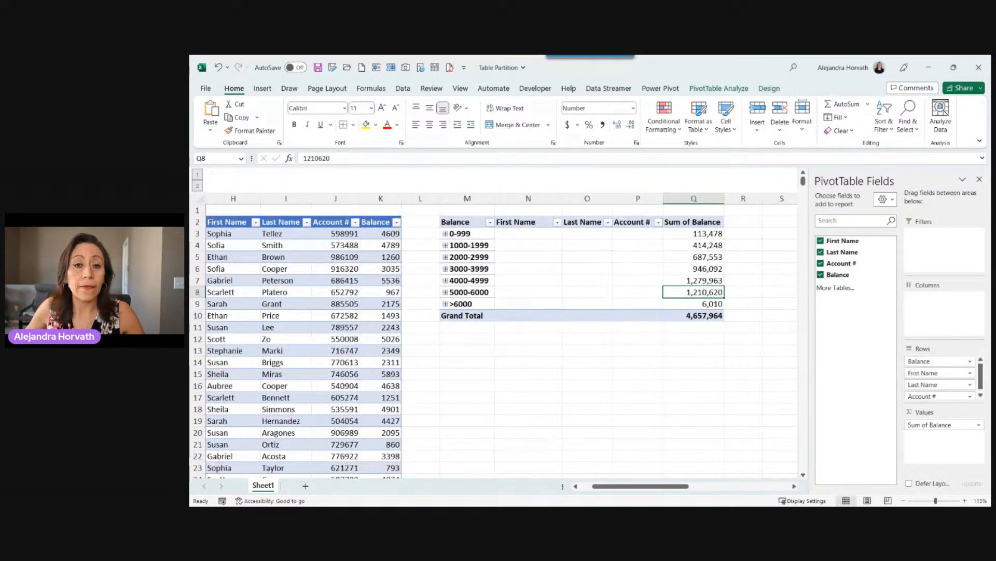
Copy columns H to K holding the source table and create a new blank workbook.
left_click(425, 298)
left_click(248, 204)
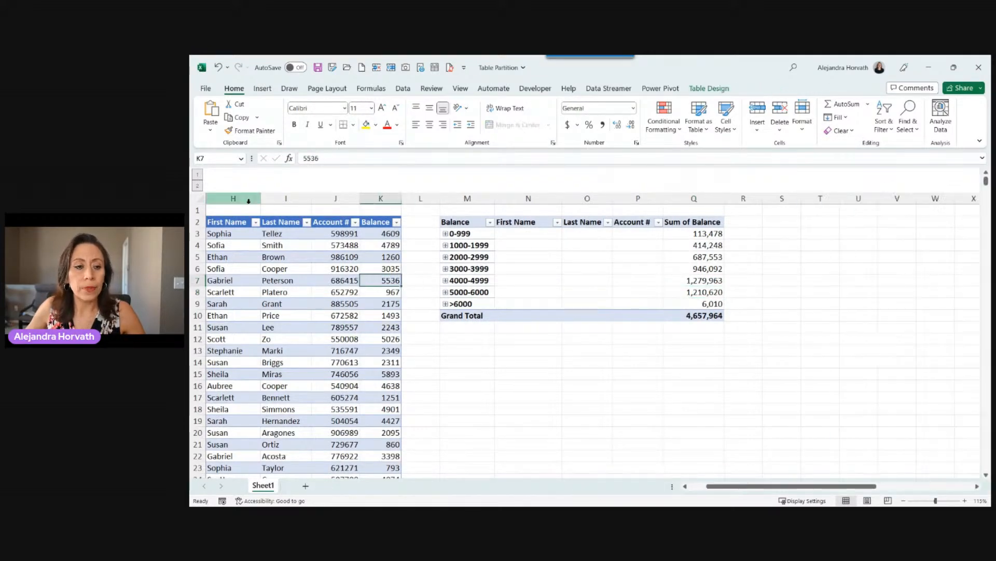
left_click_drag(248, 203, 396, 203)
key("ctrl+c")
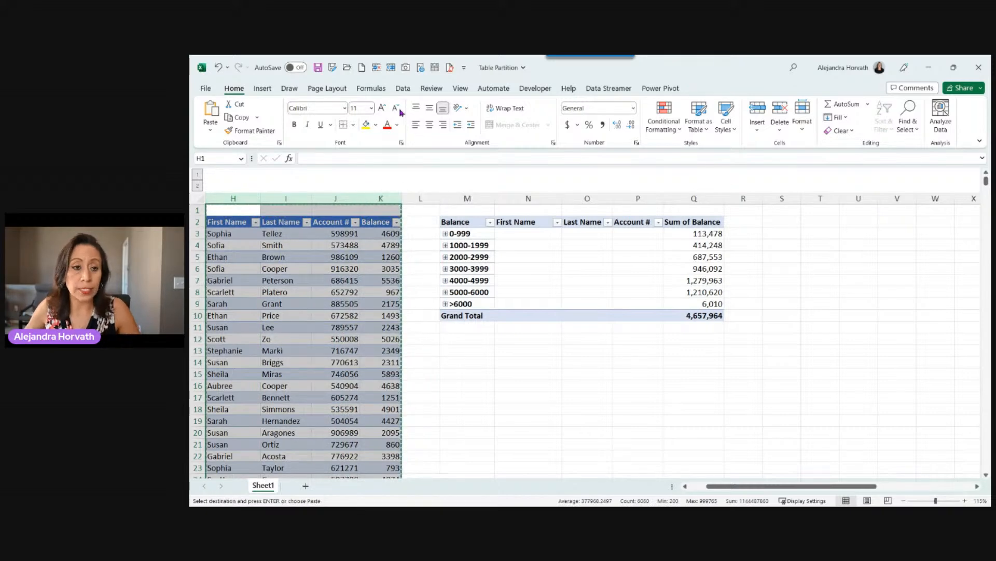
left_click(362, 67)
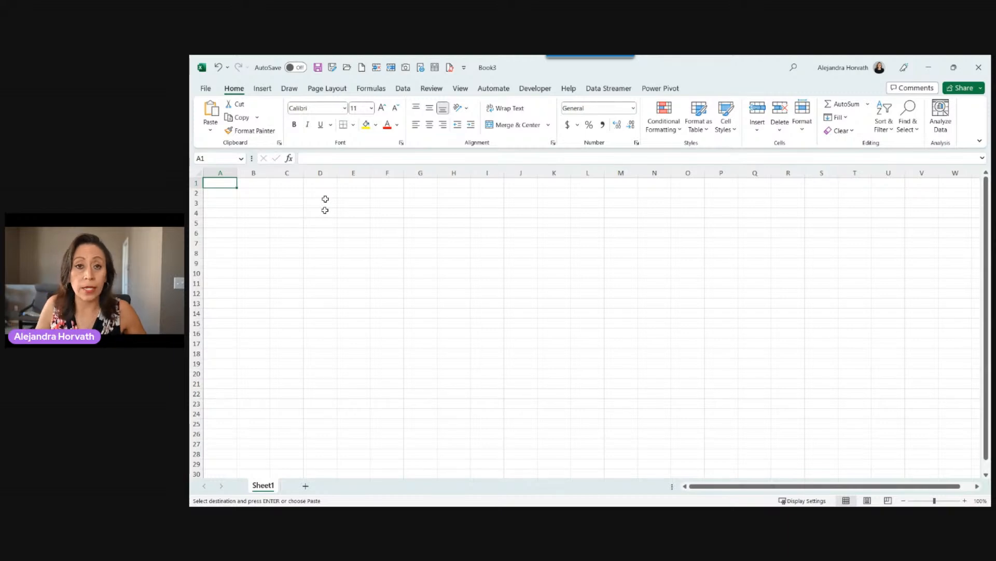
Paste the copied table columns into the new workbook's Sheet1 starting at cell B1.
key("Right")
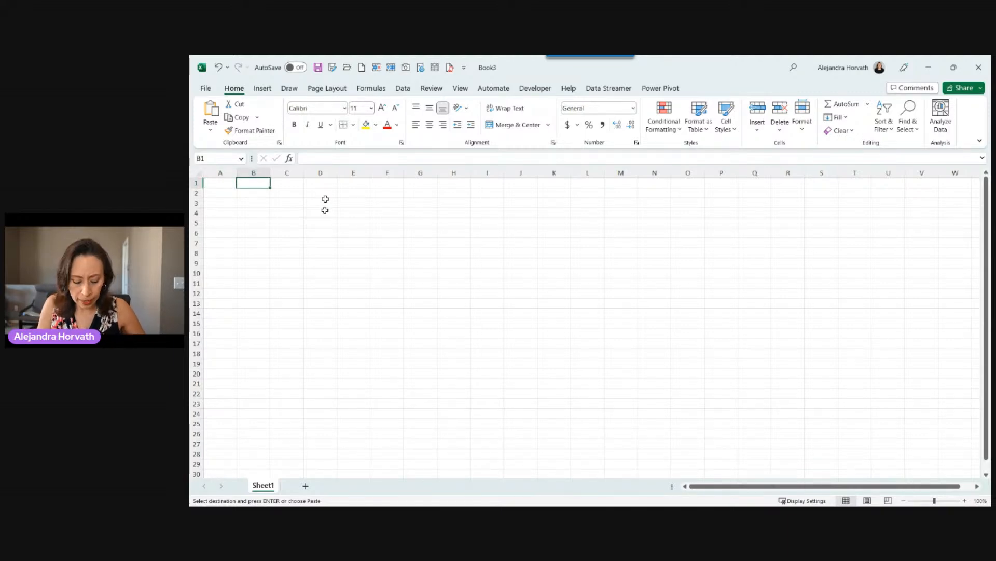
key("ctrl+v")
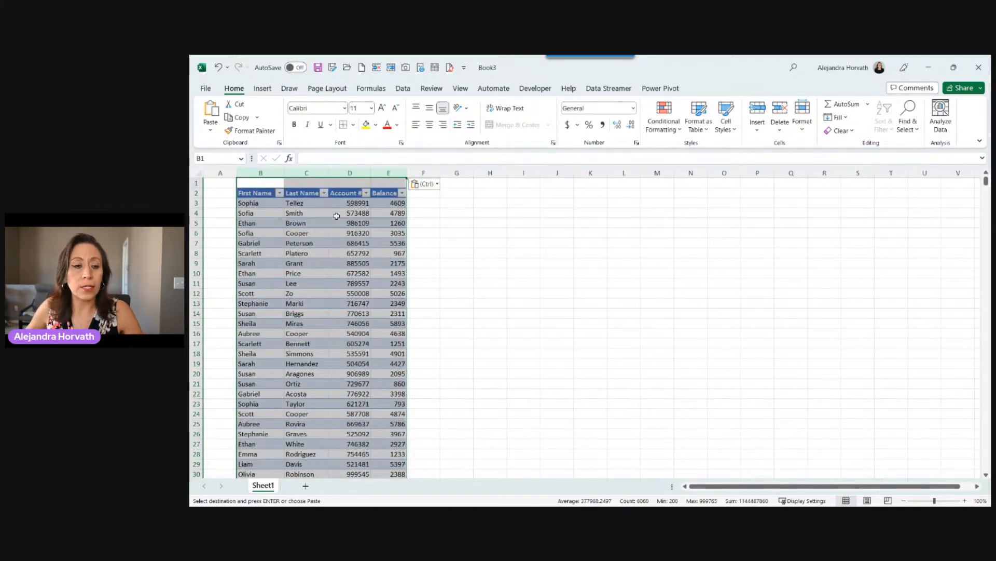
left_click(343, 223)
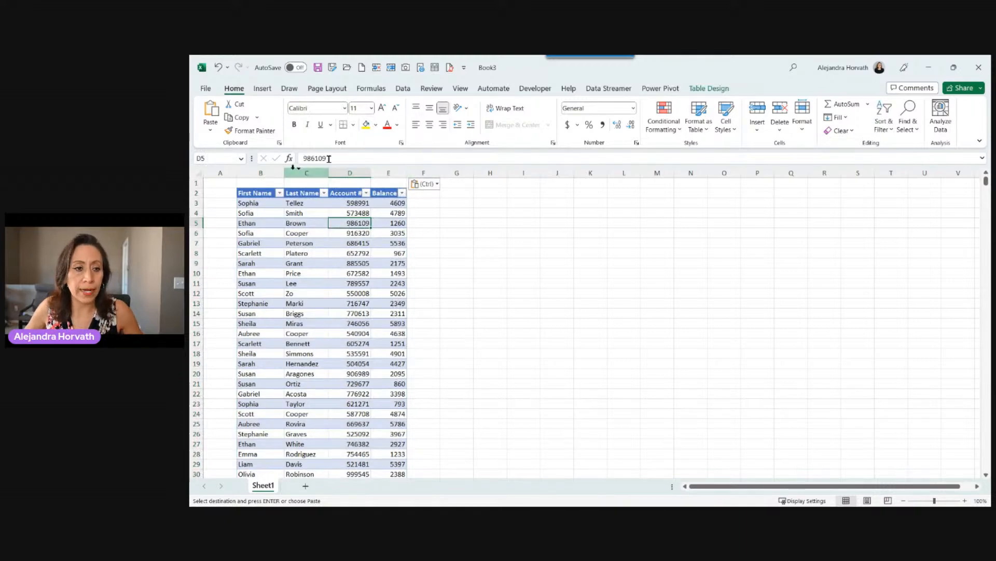
left_click_drag(260, 173, 409, 171)
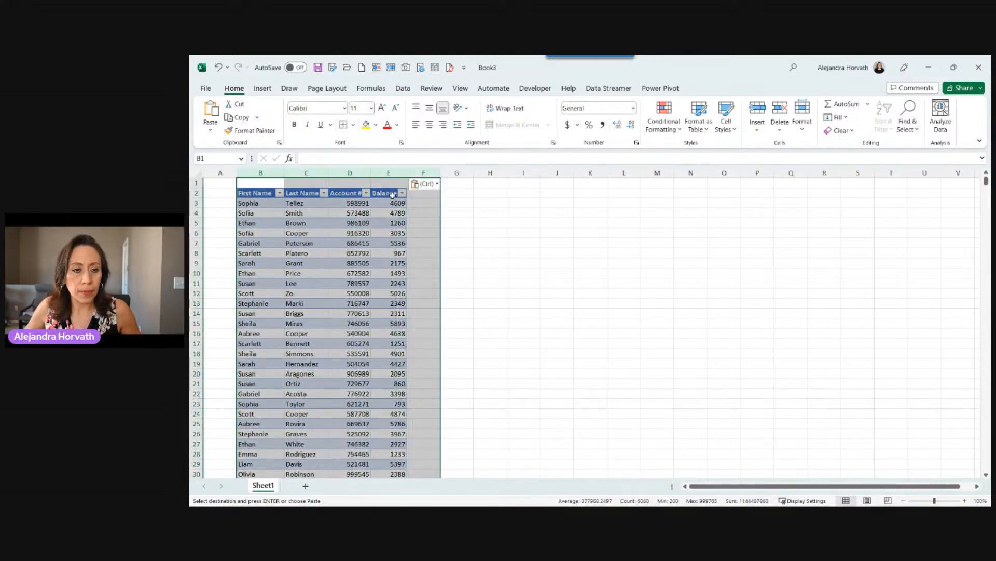
scroll(387, 227, "up", 3)
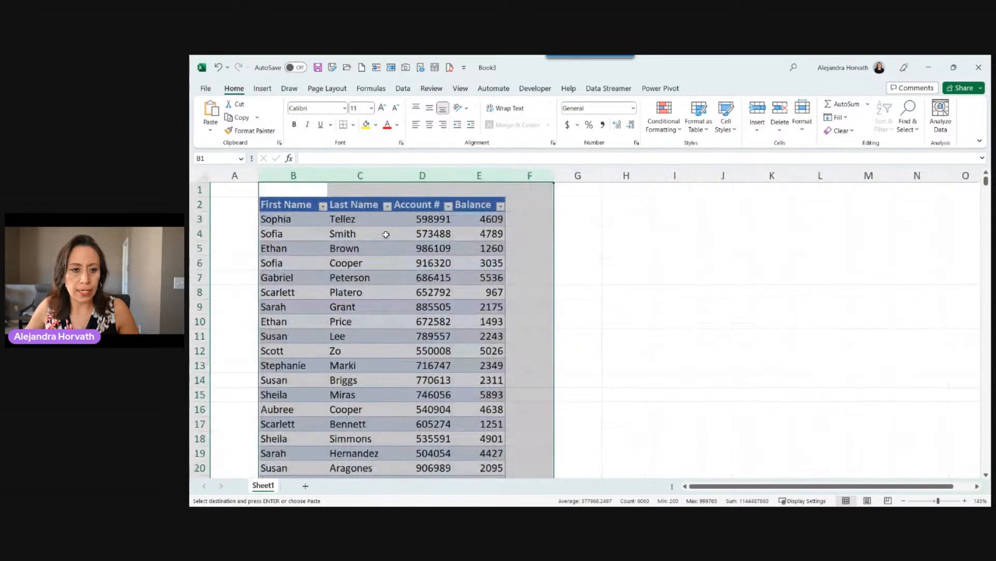
Insert a PivotTable from the pasted table on the existing worksheet at cell G2, without adding the data to the Data Model.
left_click(427, 266)
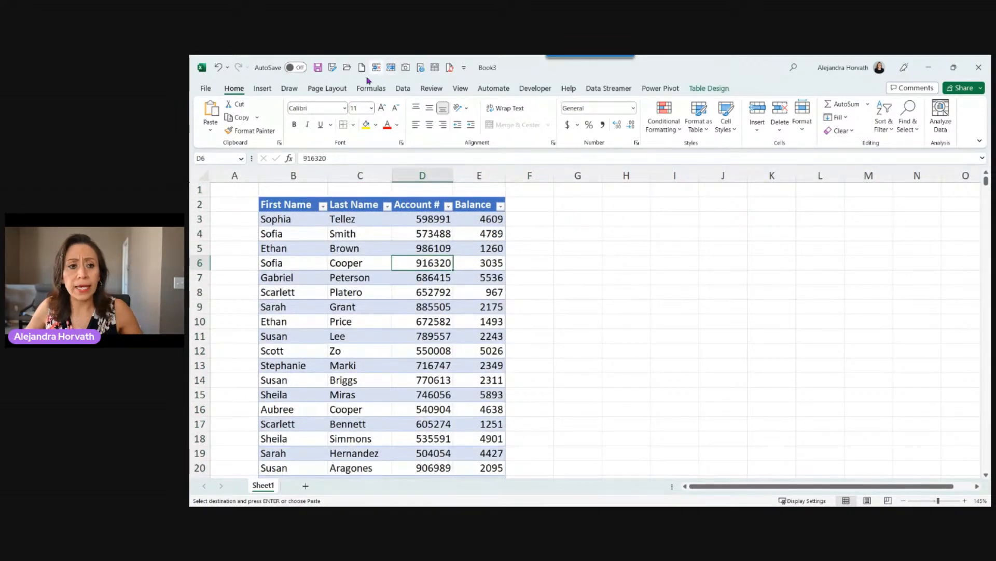
left_click(254, 92)
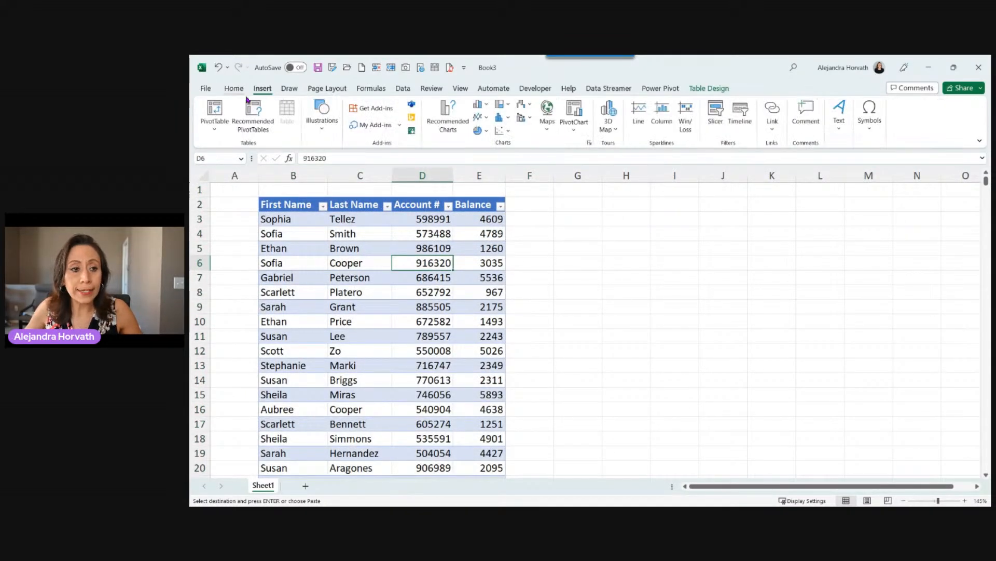
left_click(217, 124)
left_click(233, 148)
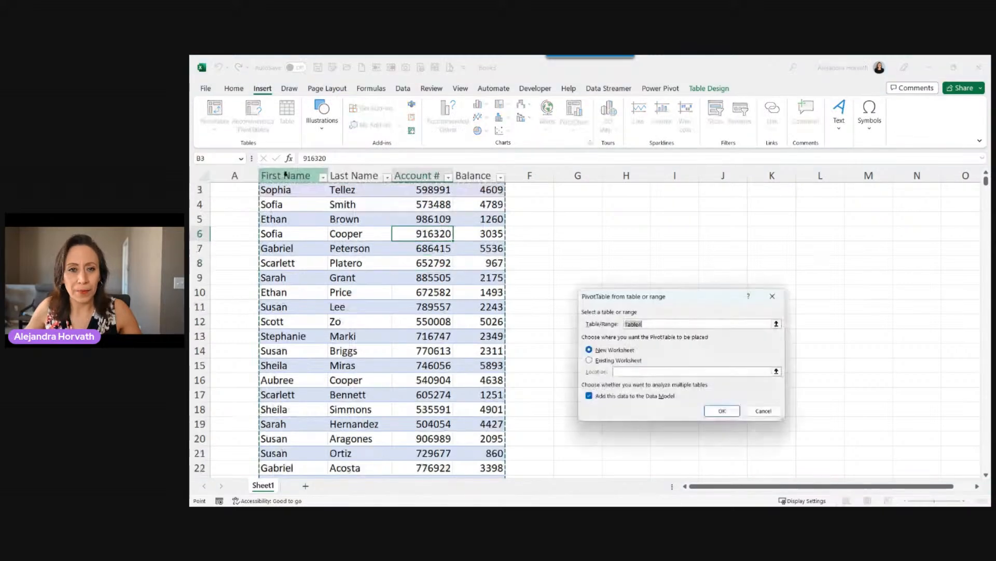
left_click(623, 360)
left_click(603, 397)
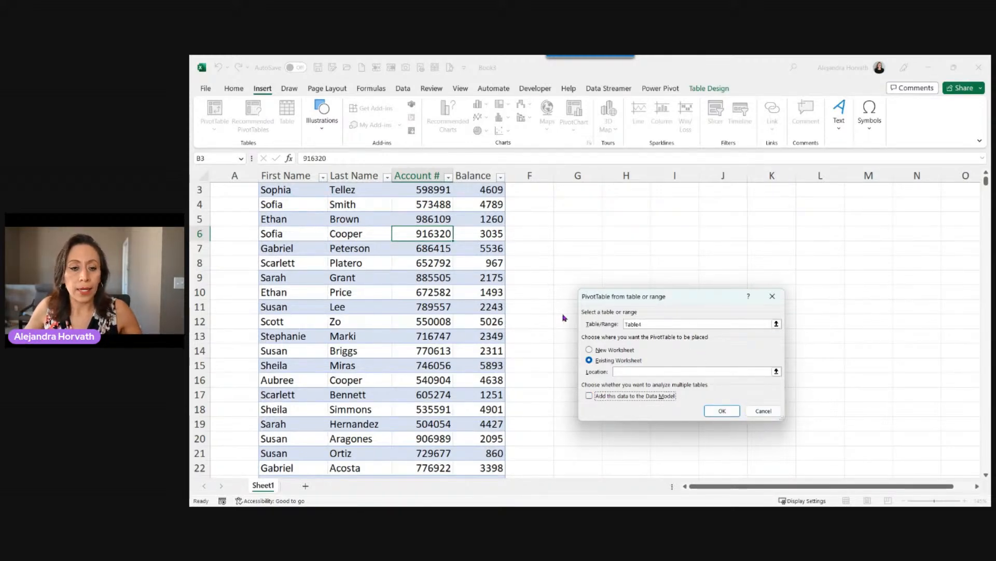
left_click(653, 372)
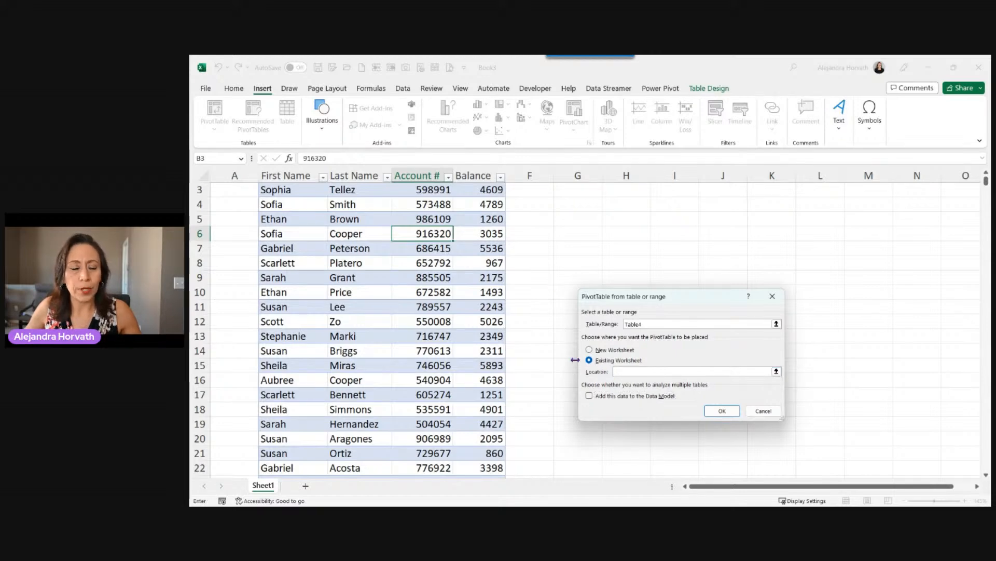
scroll(551, 272, "up", 1)
left_click(570, 207)
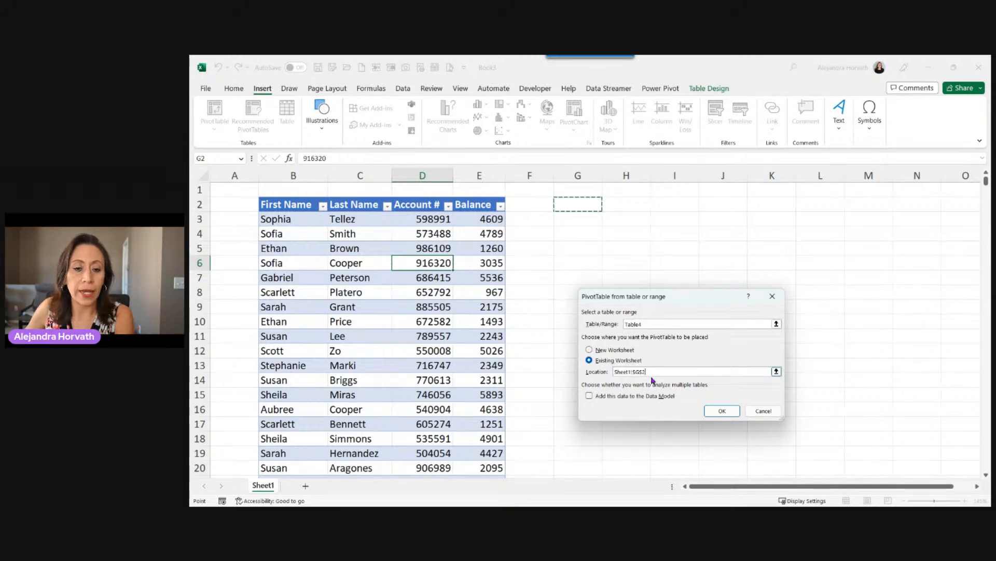
left_click(722, 411)
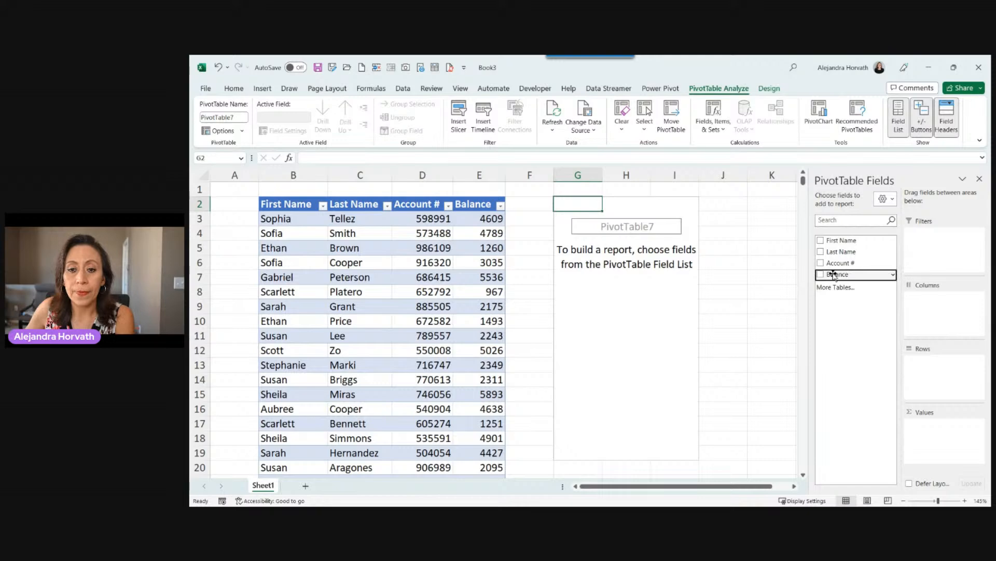
Add First Name, Last Name and Account # as PivotTable row fields and sum Balance as the value.
left_click_drag(837, 241, 926, 375)
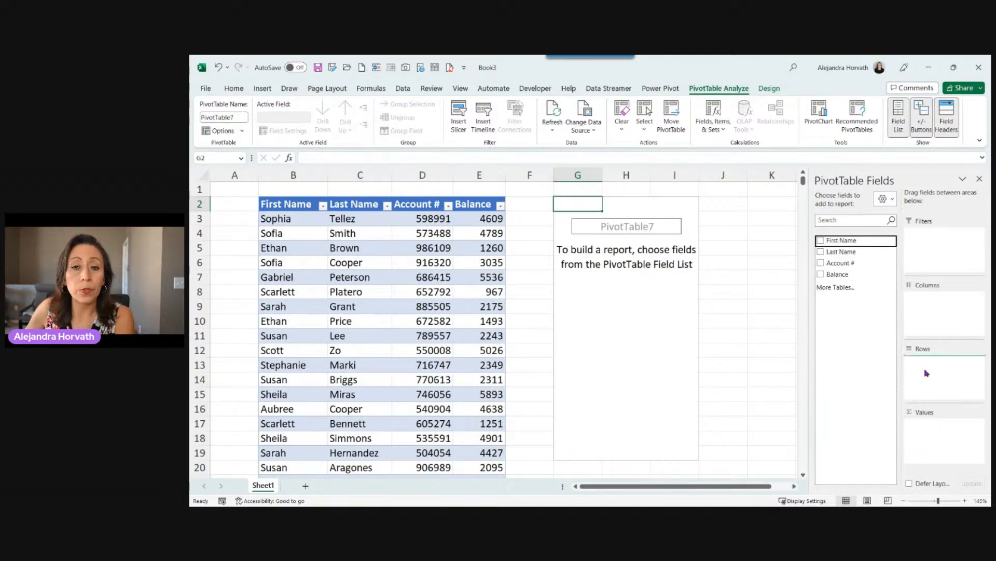
left_click_drag(843, 252, 953, 382)
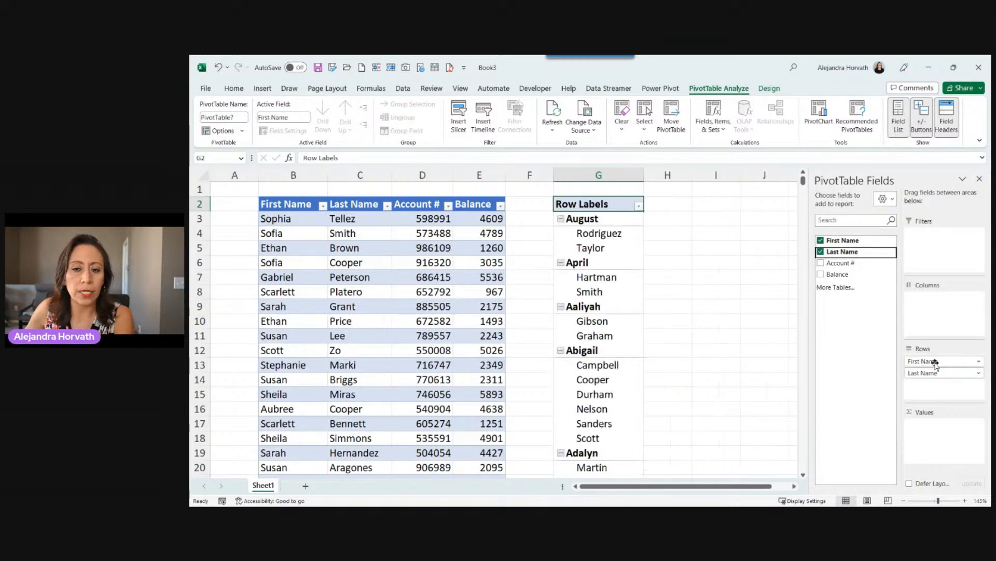
left_click_drag(841, 262, 929, 344)
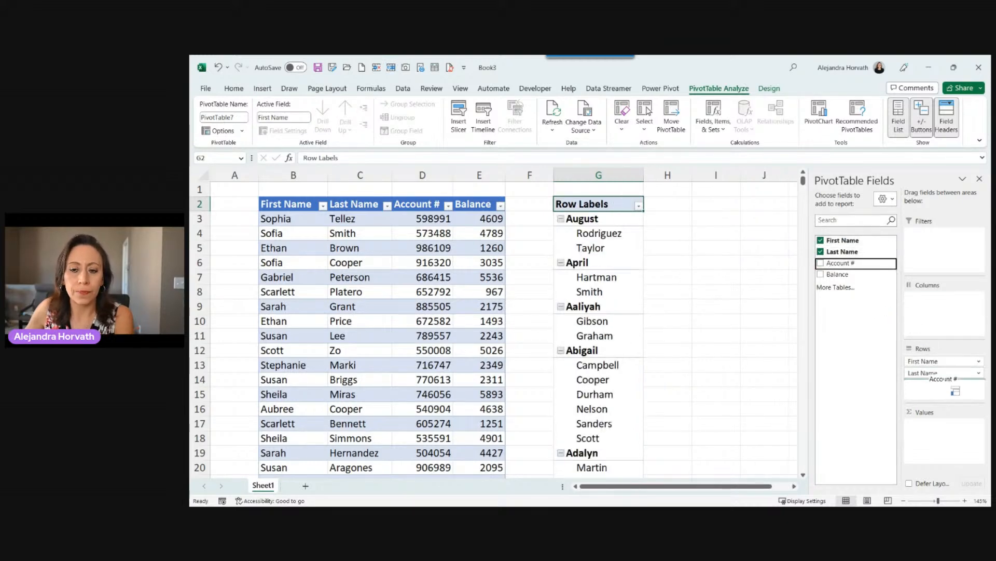
left_click_drag(857, 275, 935, 439)
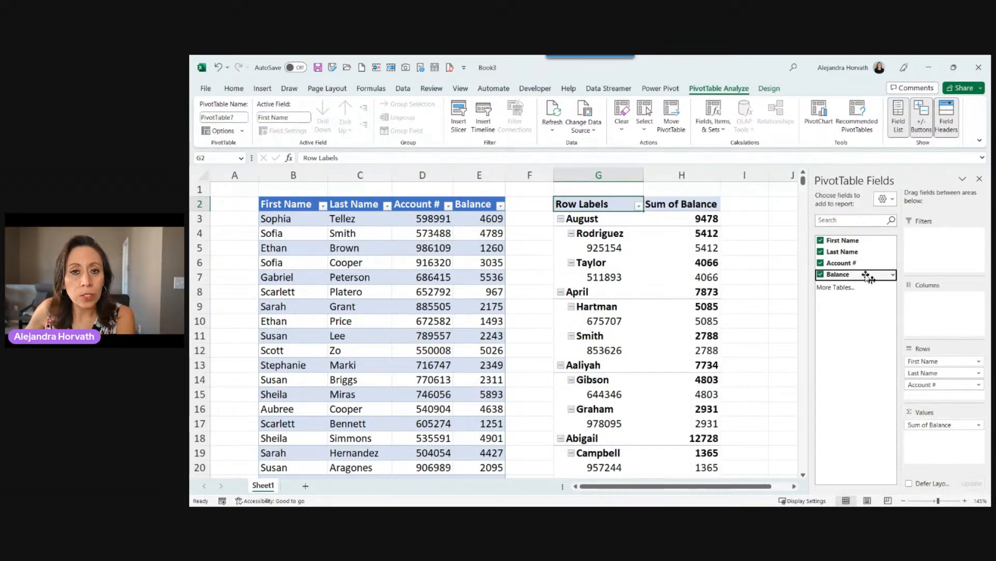
Try Balance as the outermost row field above First Name, inspect the first entry, and remove it from the rows.
mouse_move(866, 276)
left_mouse_down()
mouse_move(921, 351)
mouse_move(949, 369)
mouse_move(940, 362)
left_mouse_up()
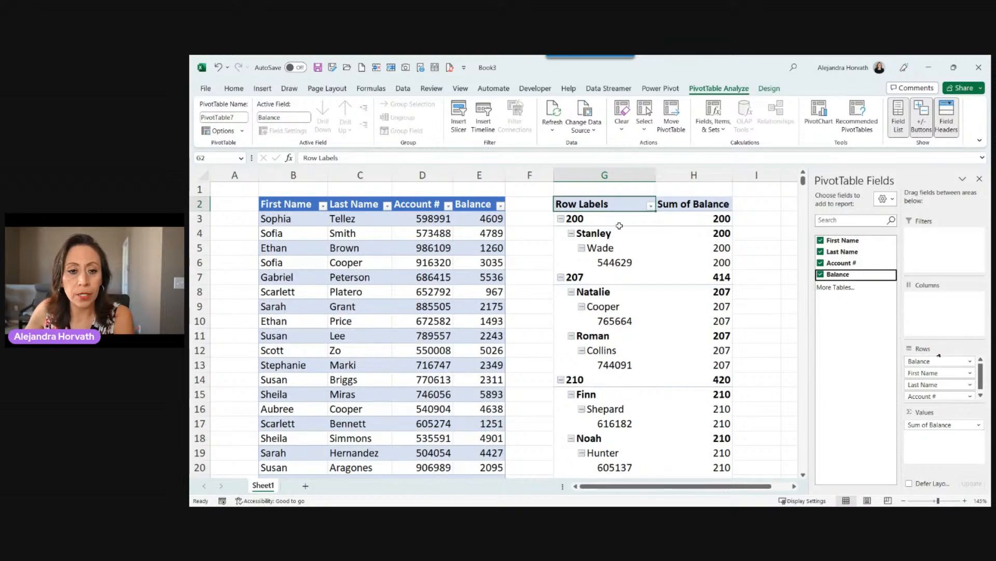
left_click(570, 219)
left_click(575, 219)
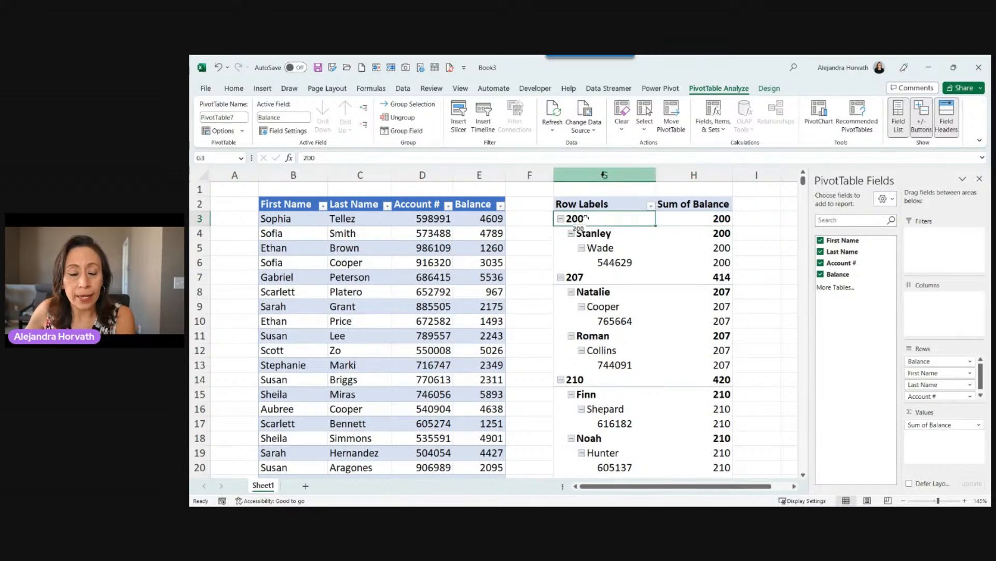
left_click(687, 220)
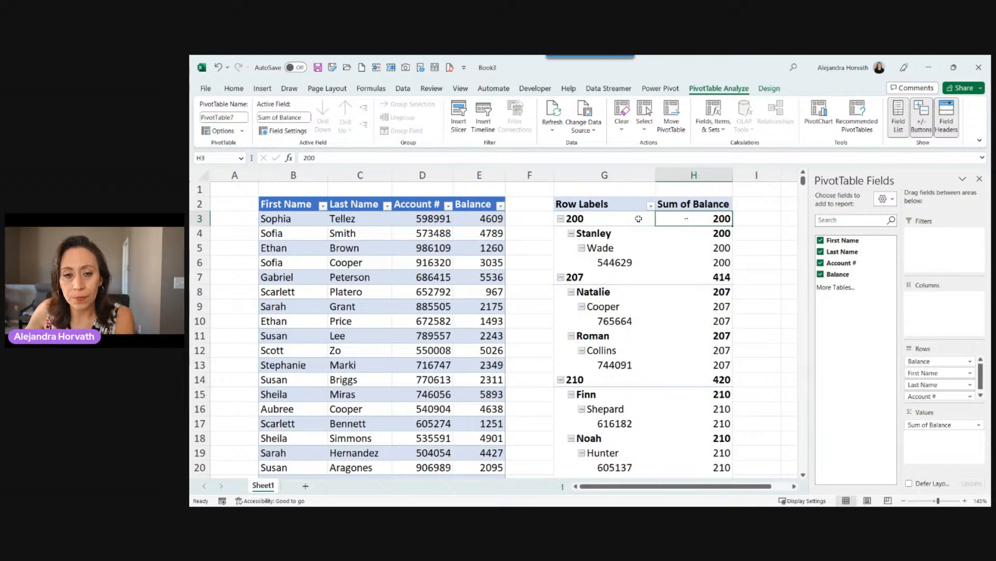
left_click(620, 219)
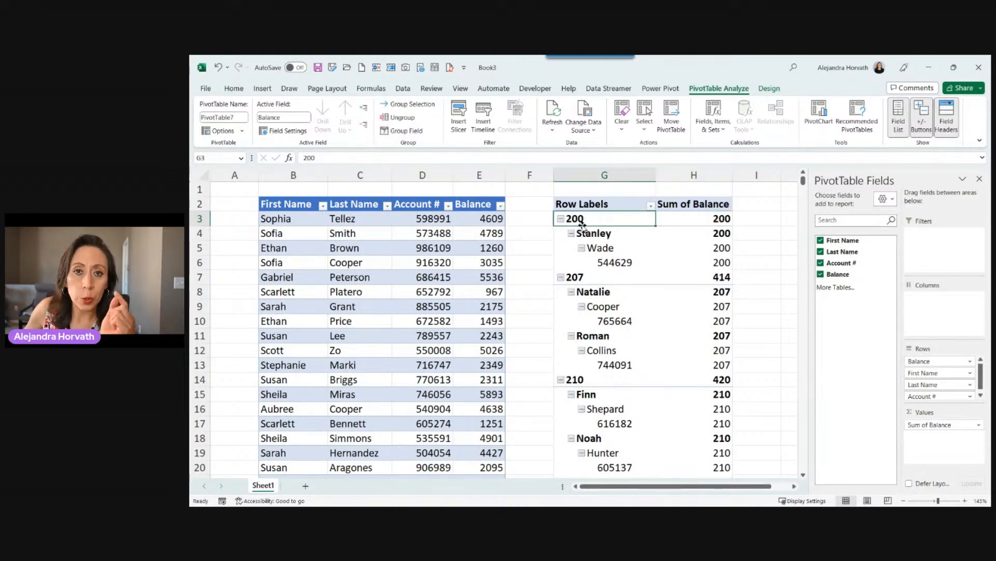
left_click_drag(920, 359, 745, 312)
left_click_drag(583, 225, 749, 311)
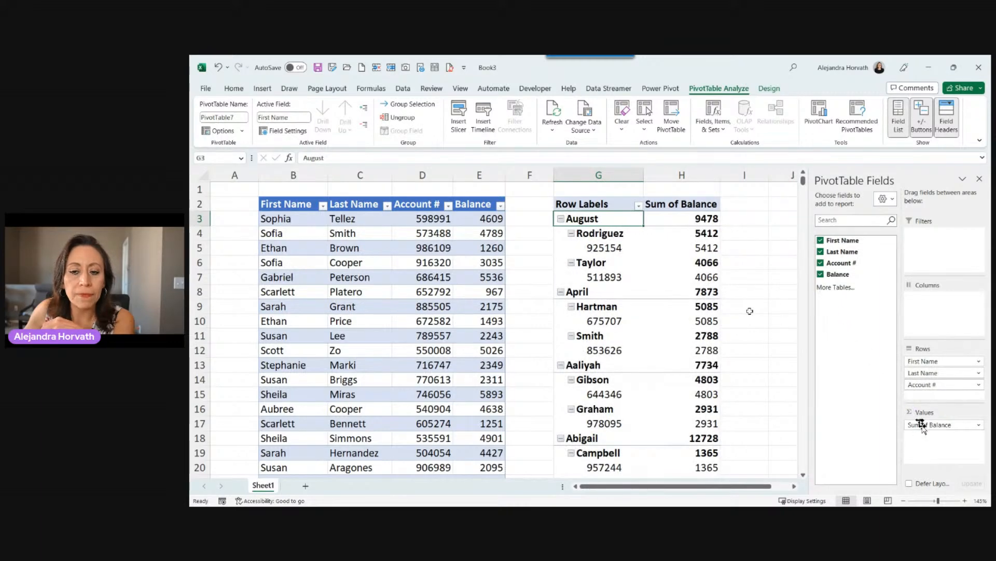
Change the PivotTable's report layout to Tabular Form.
left_click(646, 277)
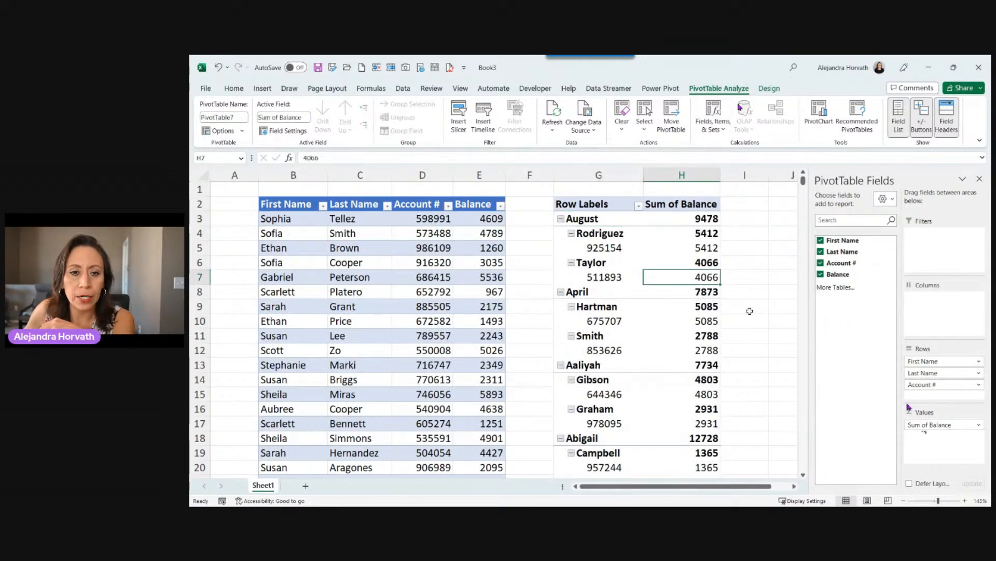
left_click(767, 89)
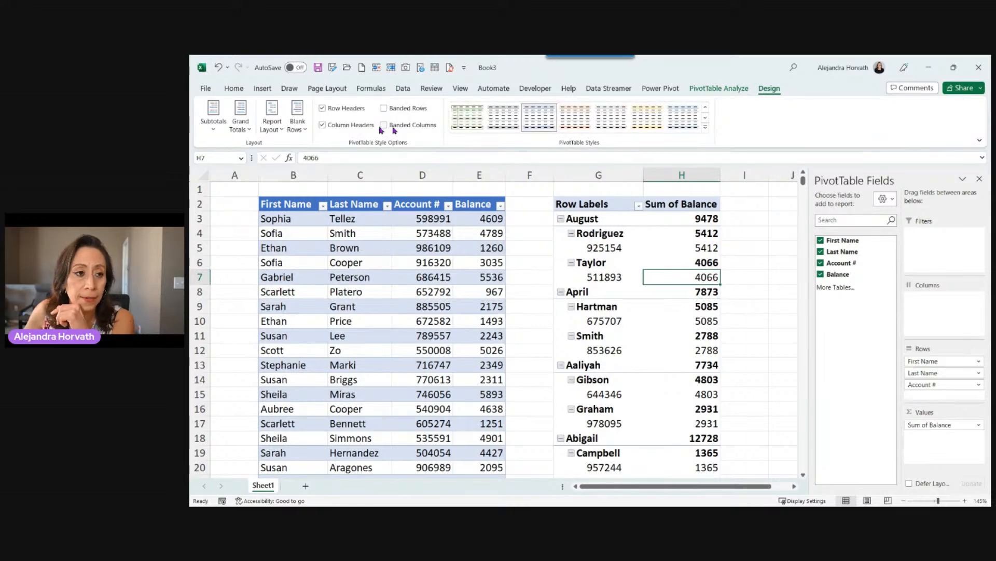
left_click(272, 123)
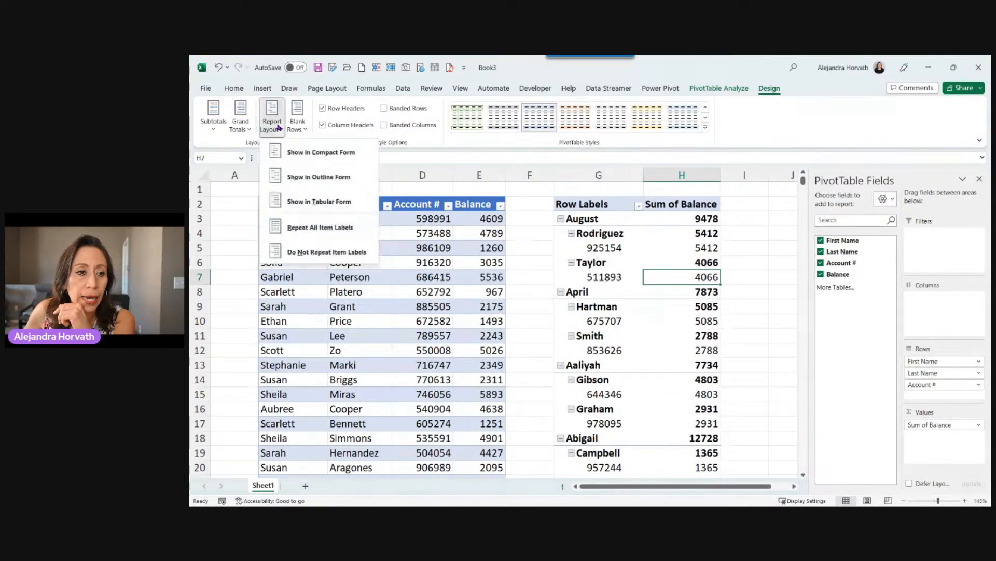
left_click(297, 203)
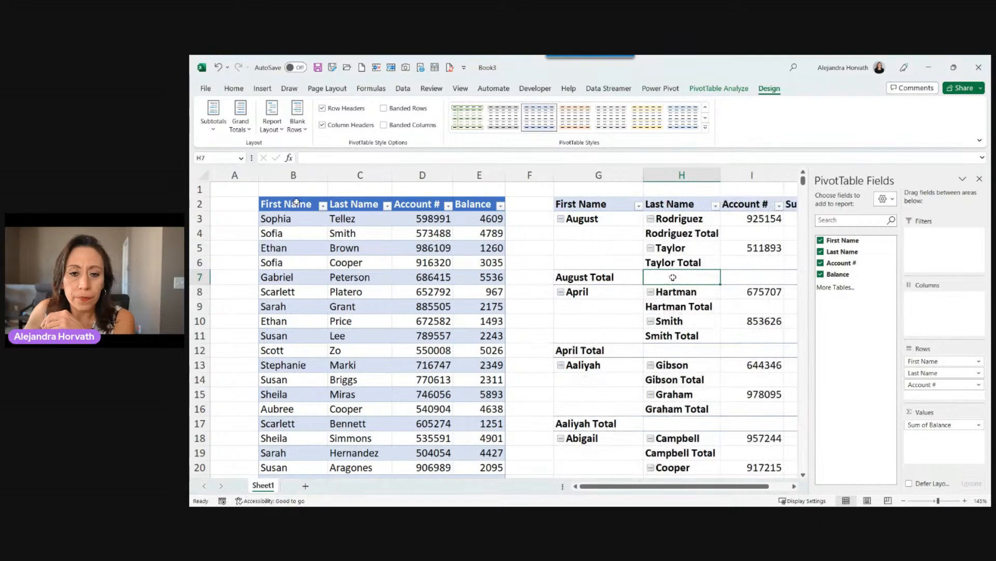
Turn off the Last Name and First Name subtotals in the PivotTable.
left_click_drag(721, 486, 742, 486)
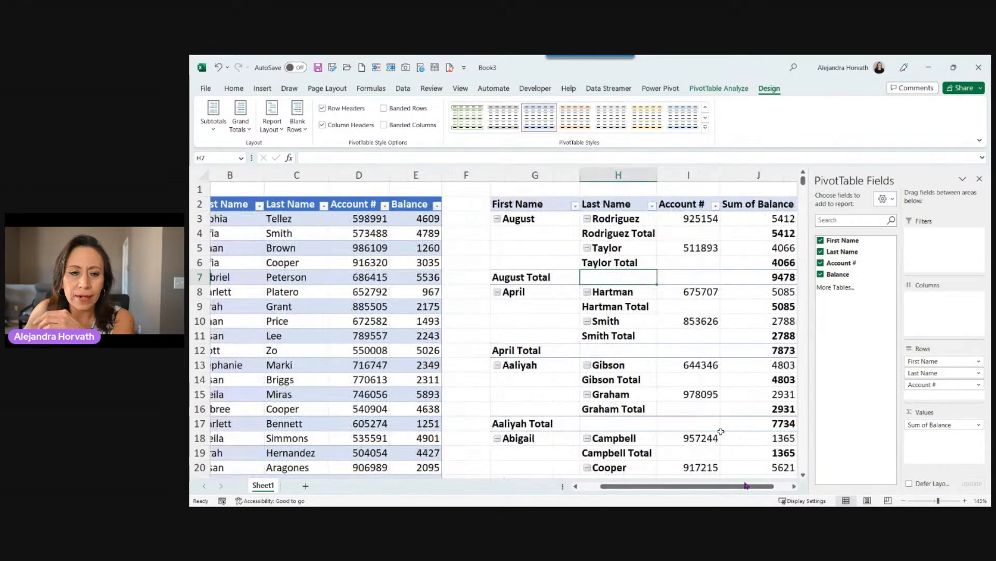
right_click(623, 237)
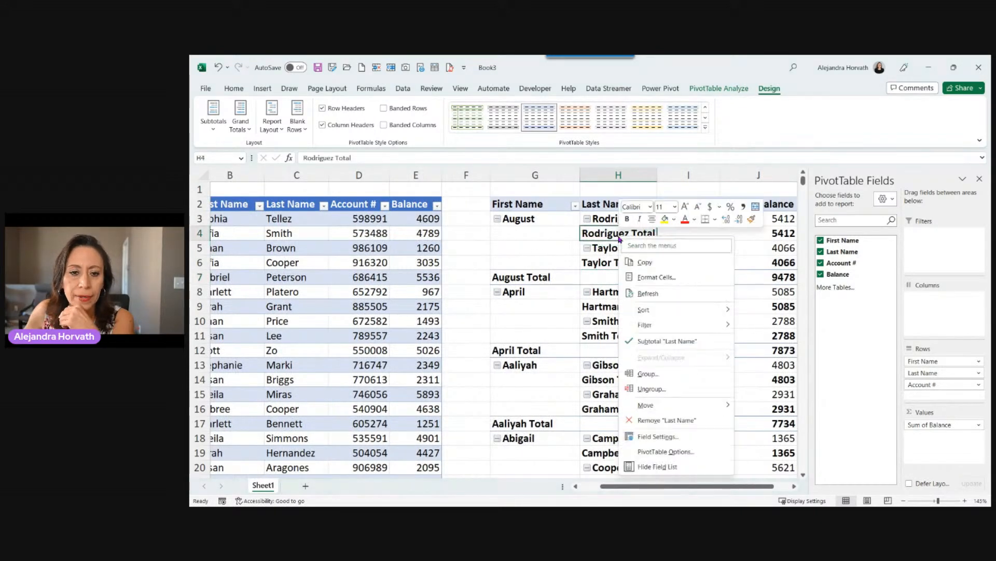
left_click(663, 343)
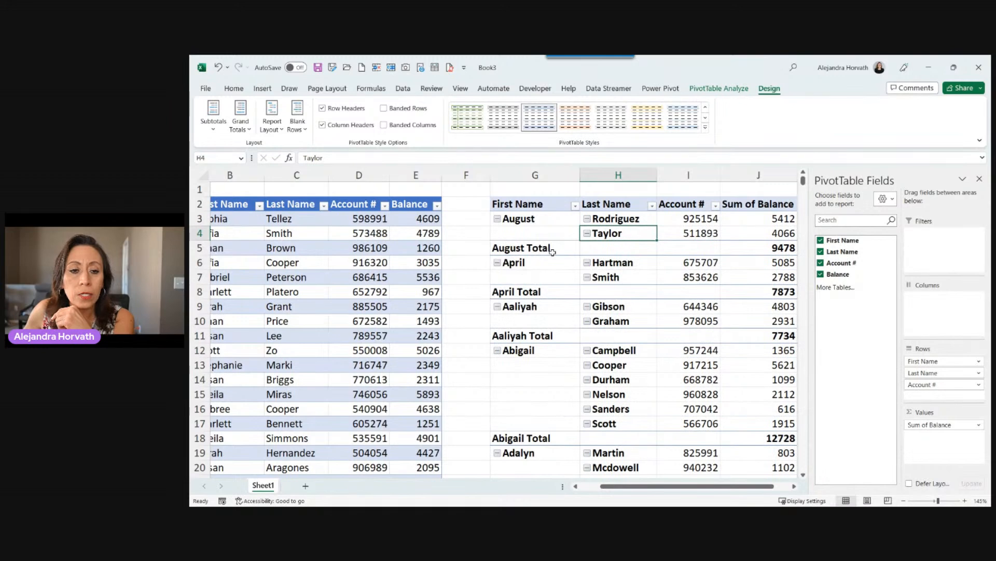
left_click(540, 249)
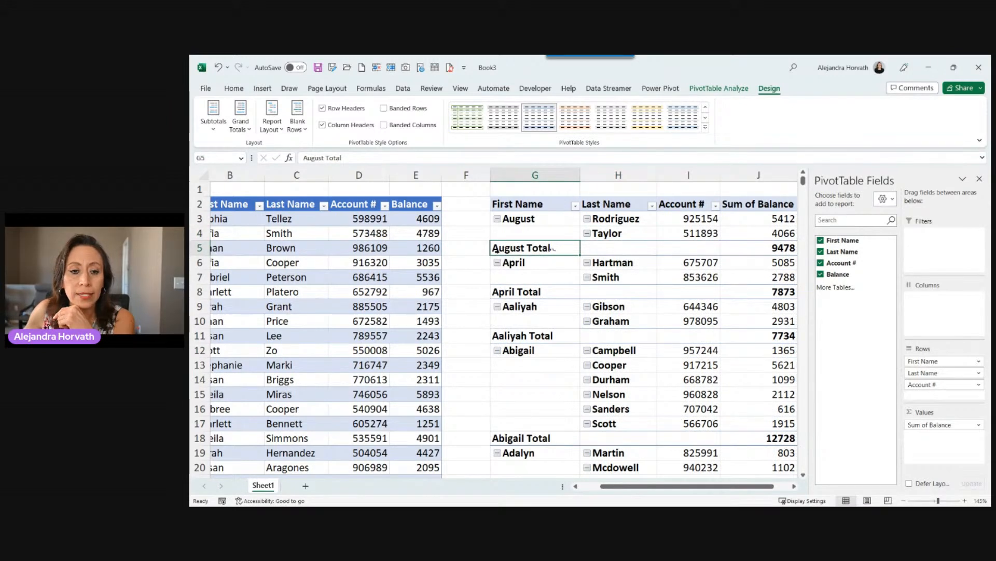
right_click(527, 251)
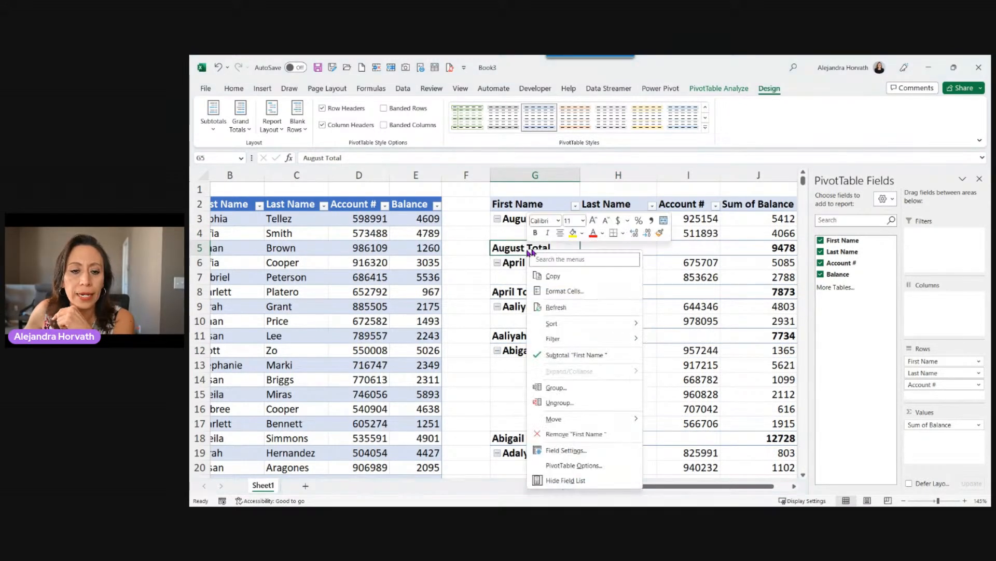
left_click(585, 356)
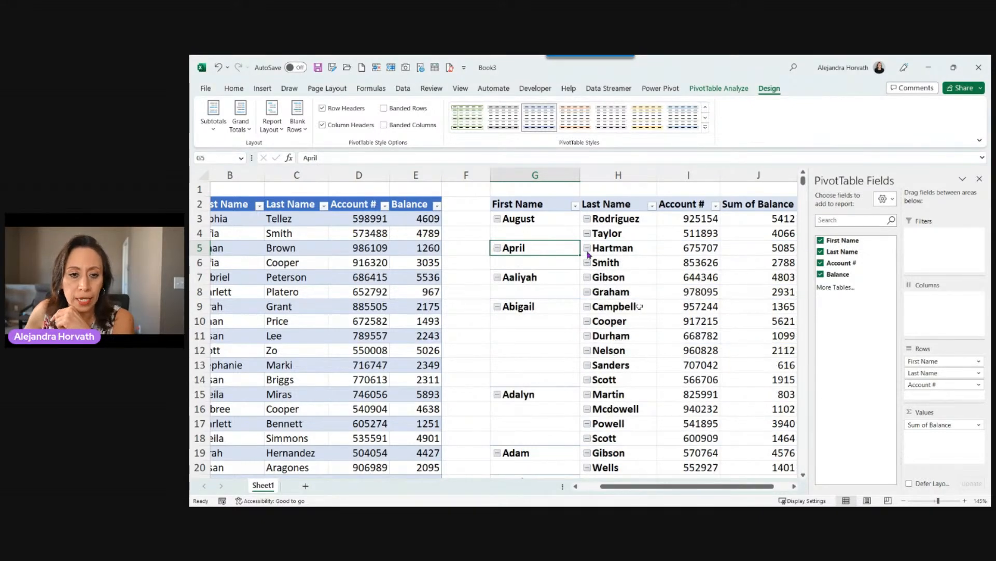
Set the First Name row field to repeat its item labels through its field settings.
left_click(557, 220)
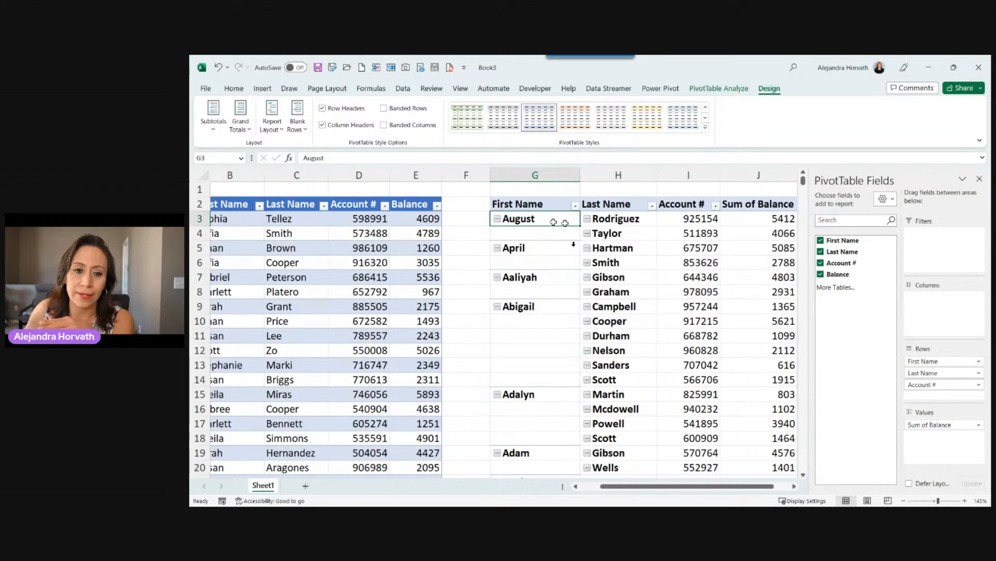
left_click(515, 249)
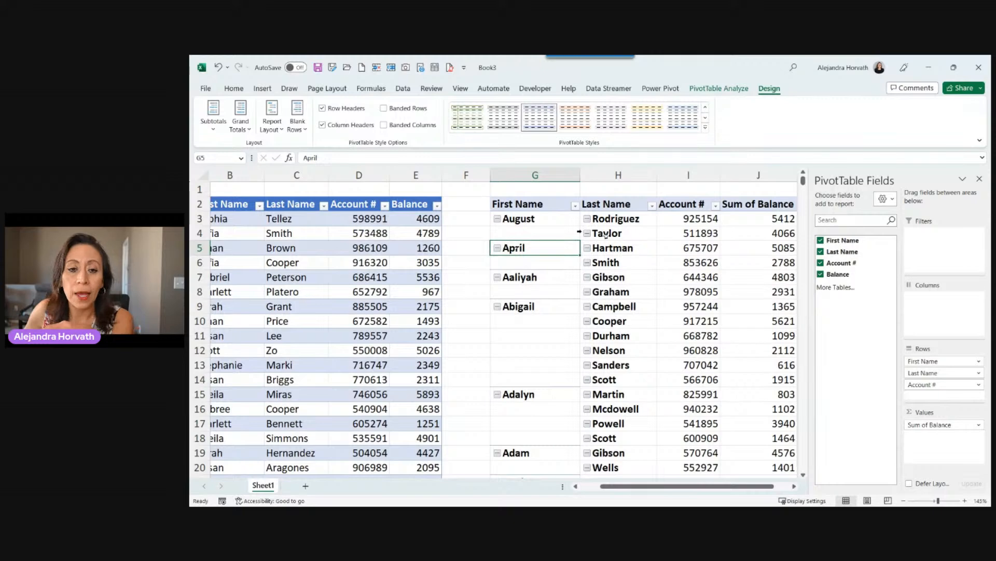
right_click(555, 222)
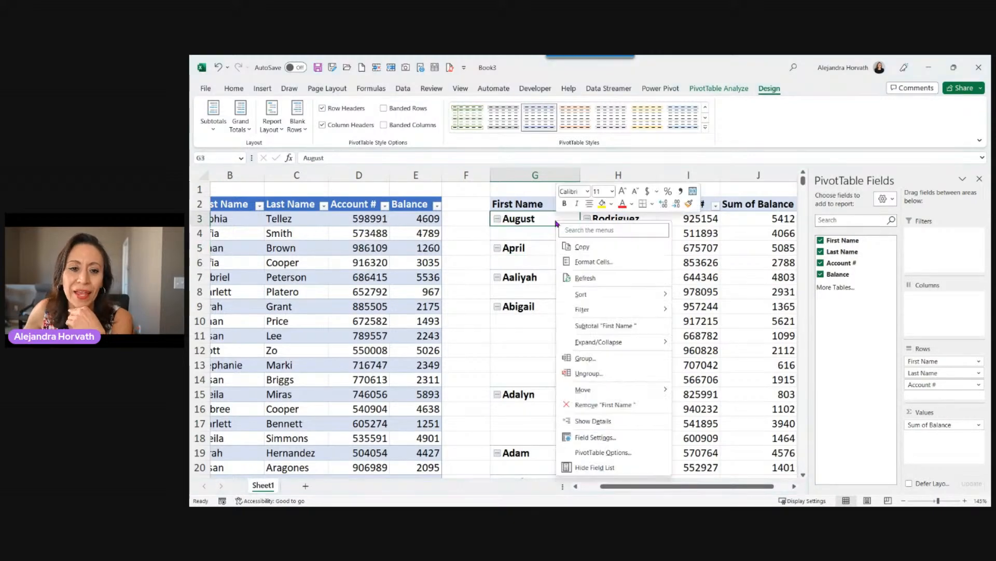
left_click(619, 439)
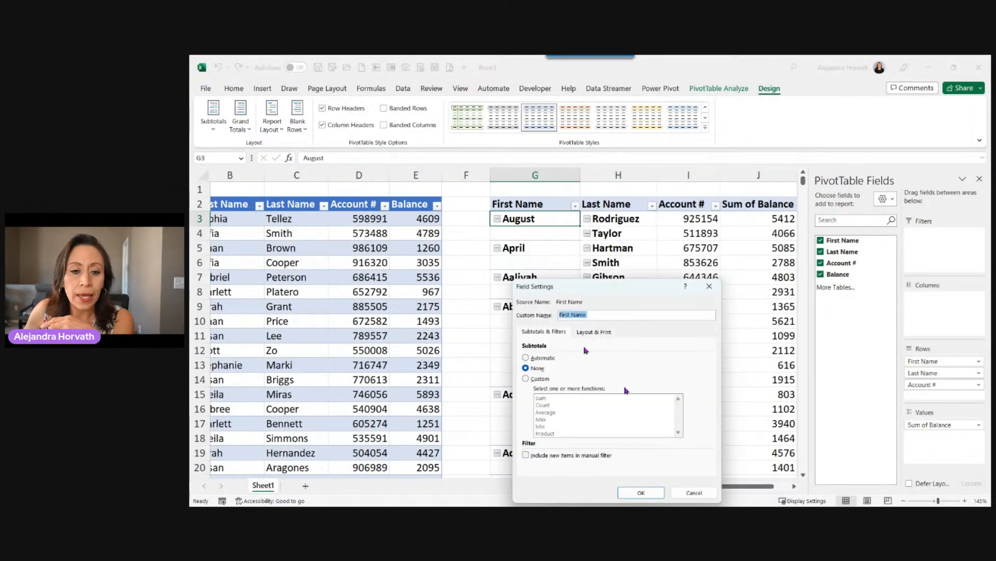
left_click(595, 334)
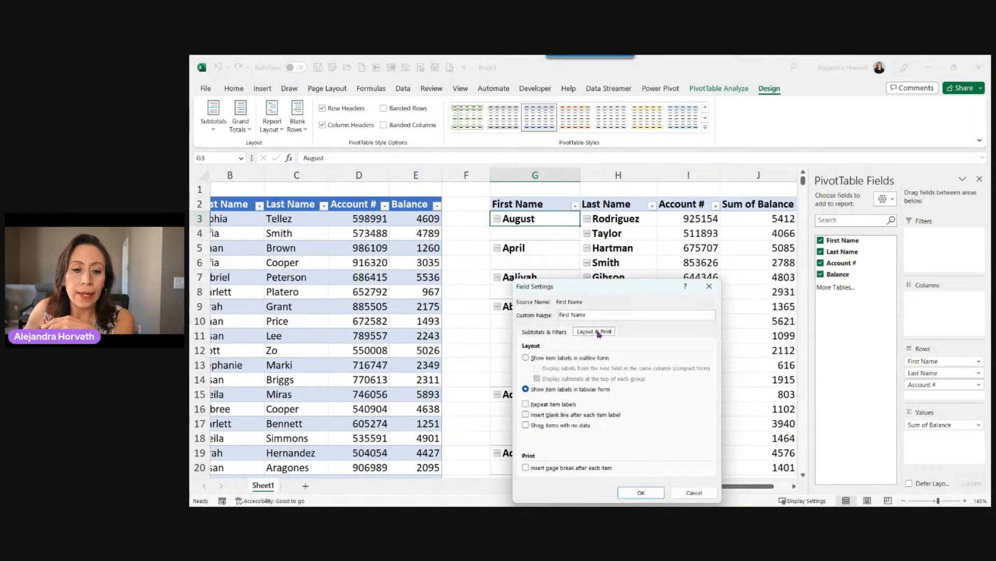
left_click(539, 405)
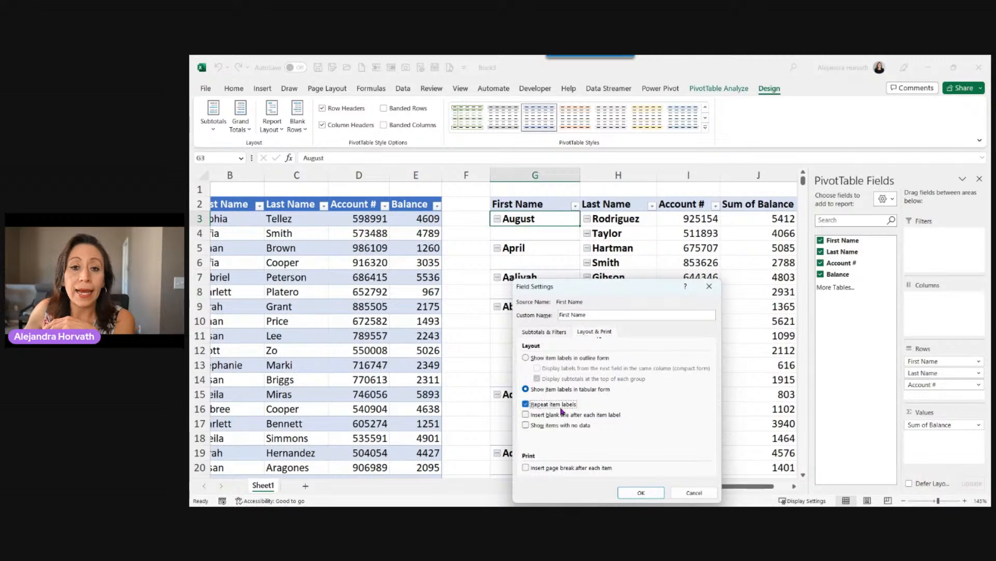
left_click(641, 493)
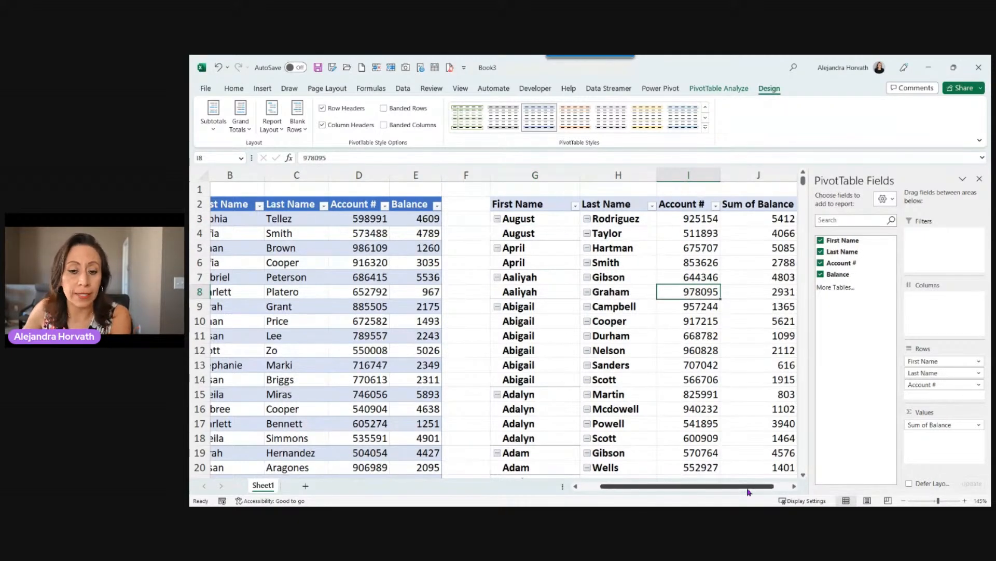
Examine the commands available for the Sum of Balance values, checking whether they can be grouped.
left_click_drag(748, 487, 769, 486)
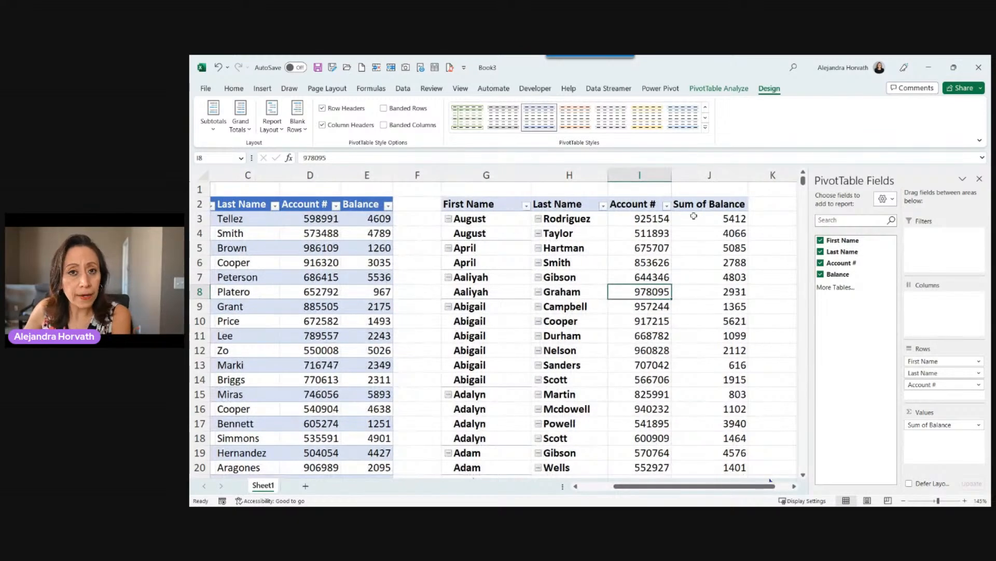
right_click(722, 252)
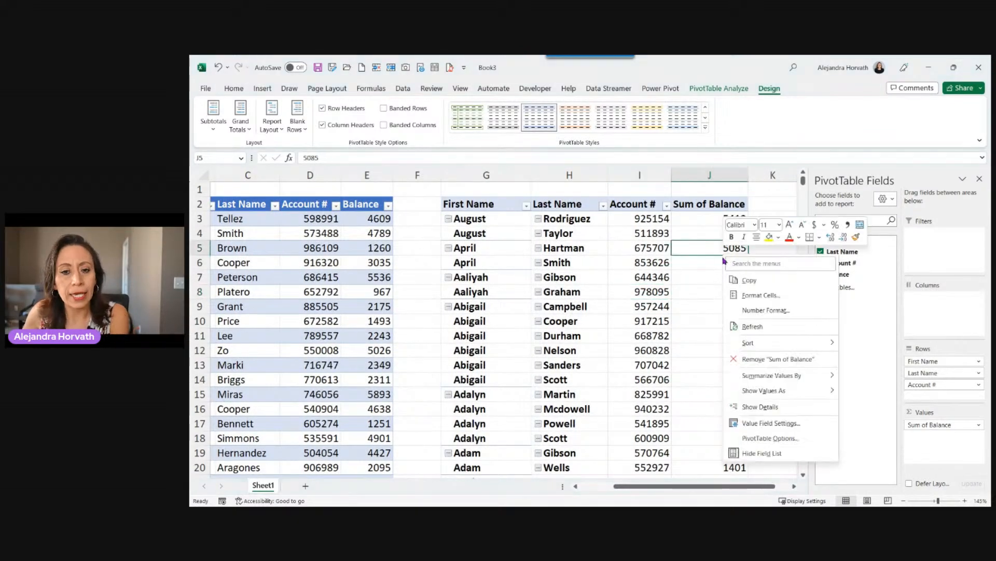
left_click(712, 244)
left_click(716, 303)
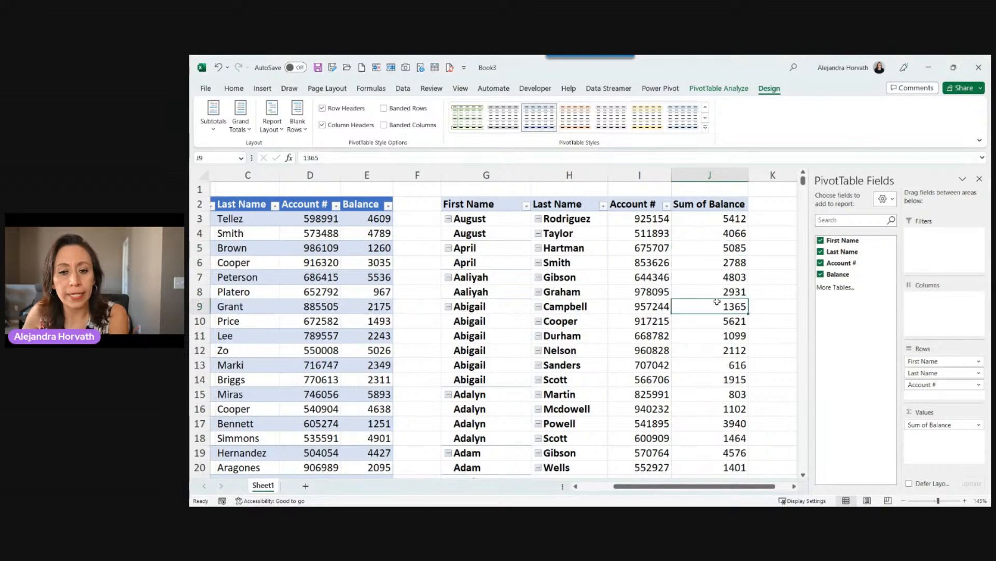
right_click(718, 281)
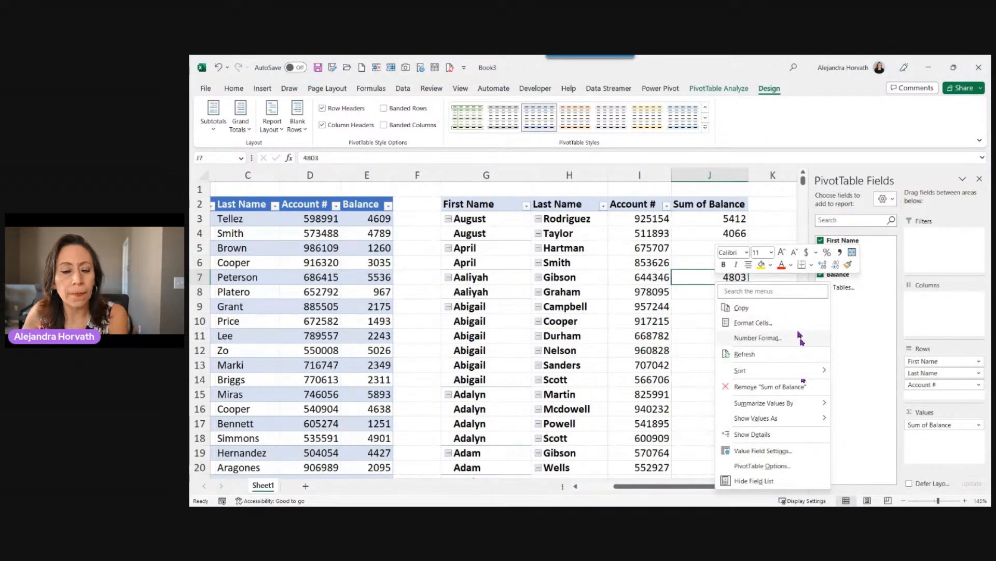
key("Escape")
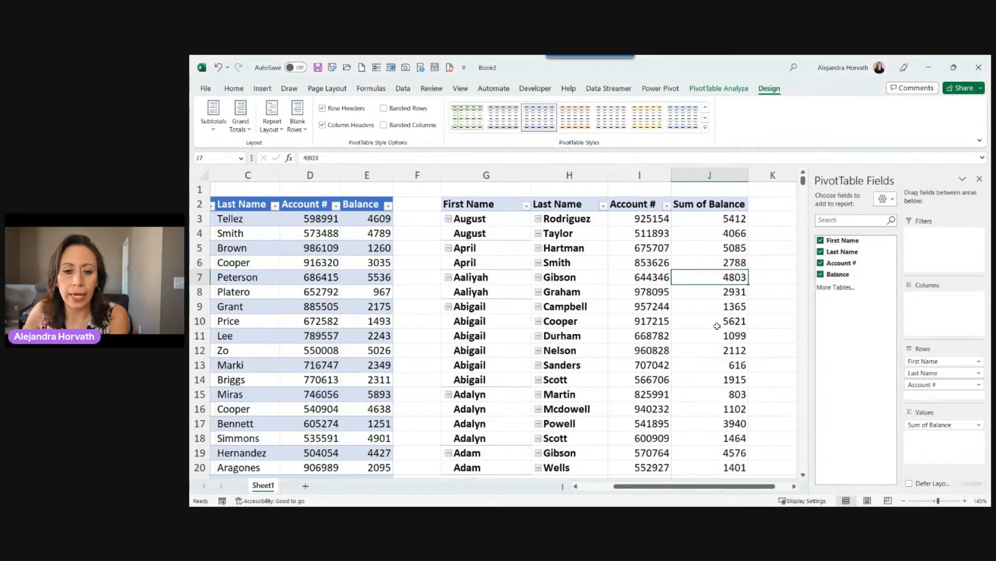
left_click(724, 220)
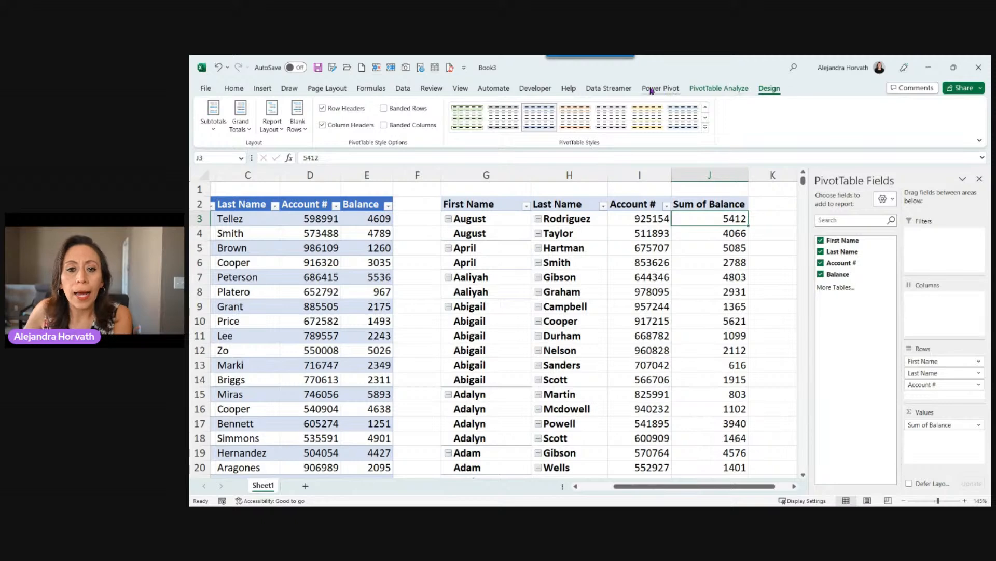
left_click(740, 89)
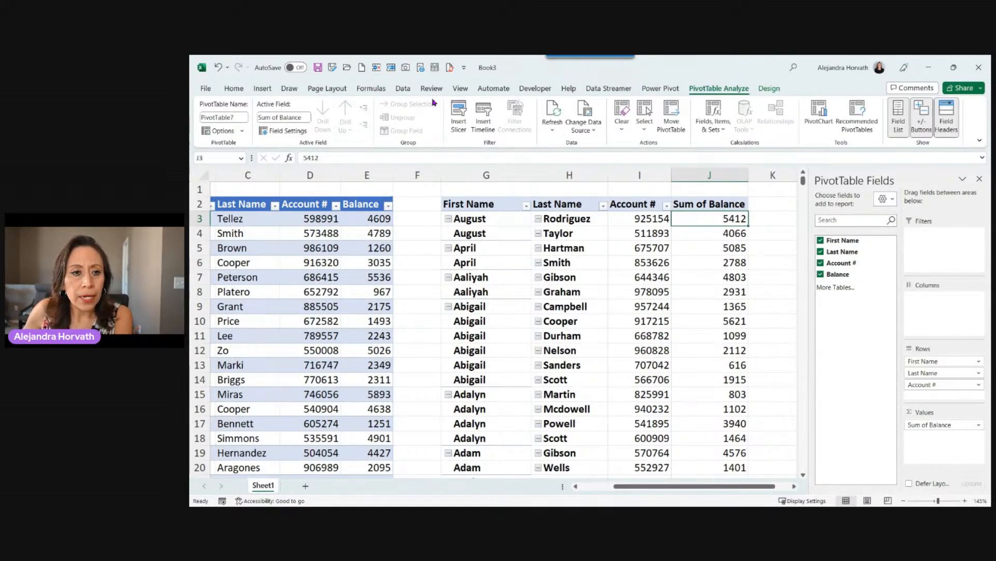
left_click(403, 89)
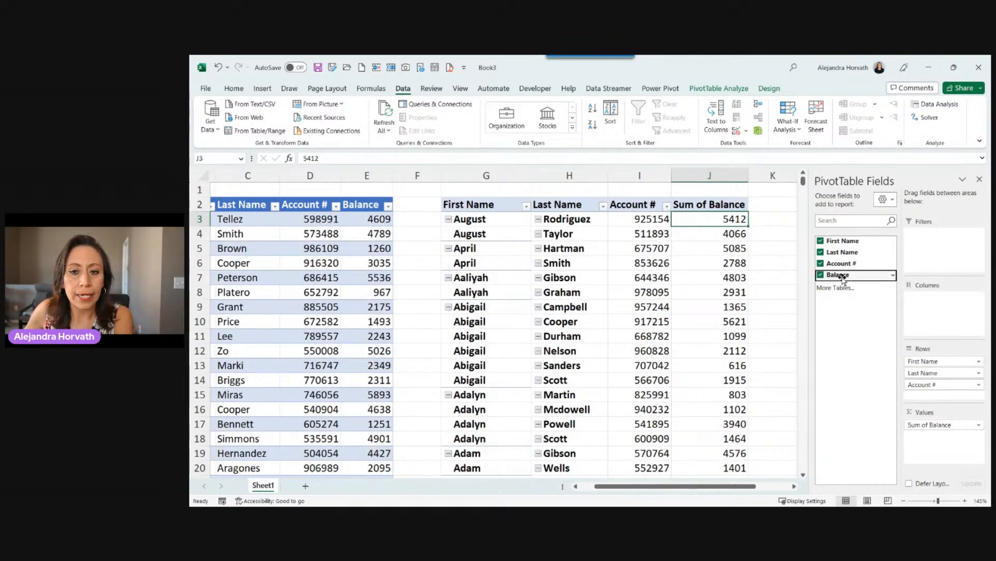
Add Balance as a row field below Account #, then make it the outermost row field above First Name.
left_click_drag(843, 278, 948, 369)
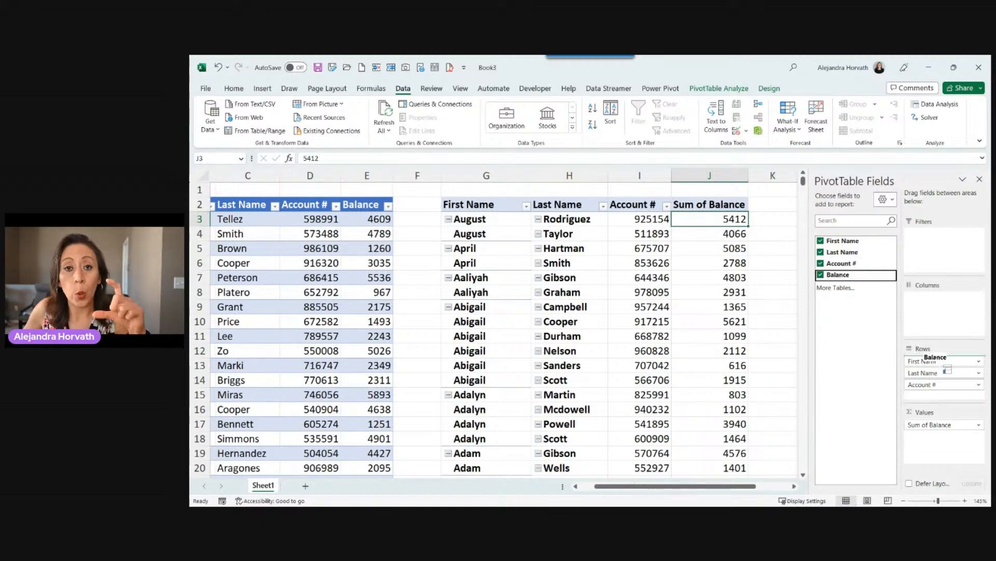
left_click_drag(947, 370, 957, 397)
left_click(703, 208)
left_click(919, 396)
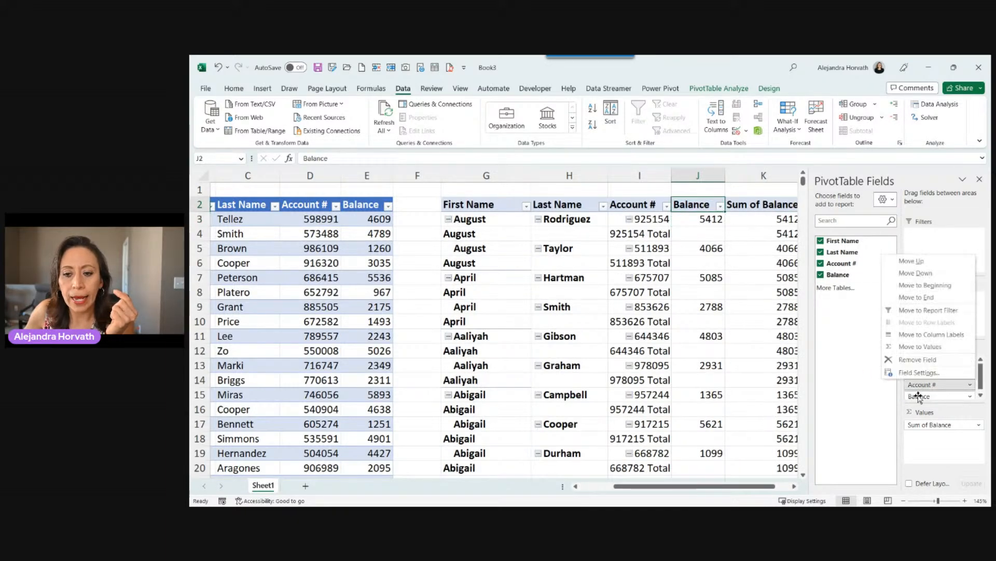
left_click(707, 219)
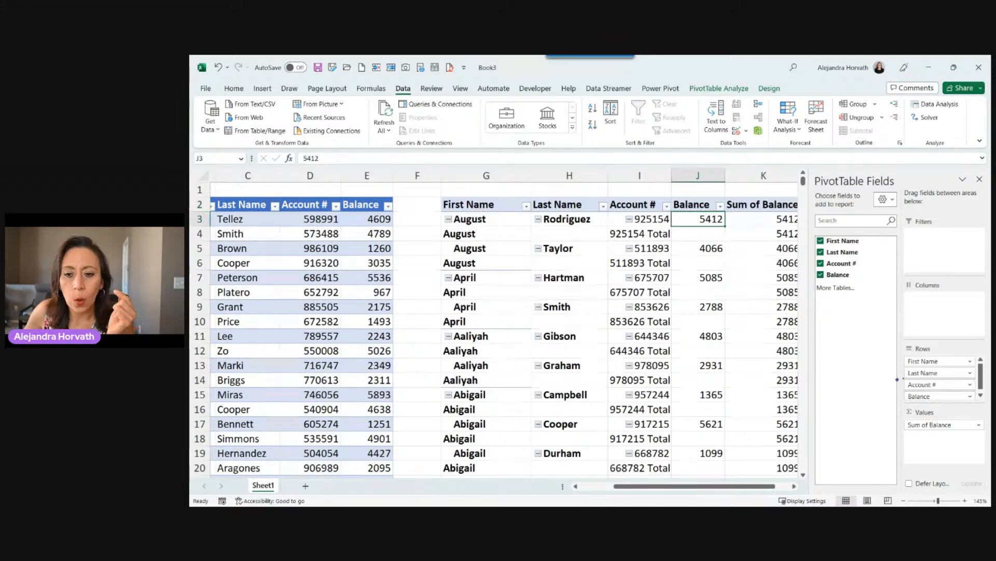
left_click_drag(923, 398, 922, 359)
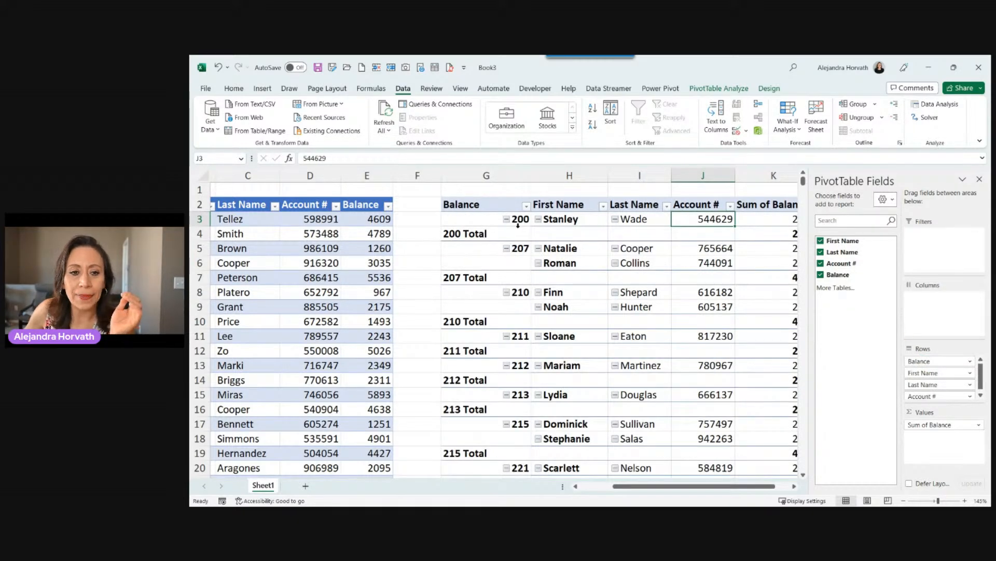
Group the PivotTable's Balance row field starting at 0 and ending at 7000, in intervals of 1000.
left_click(484, 216)
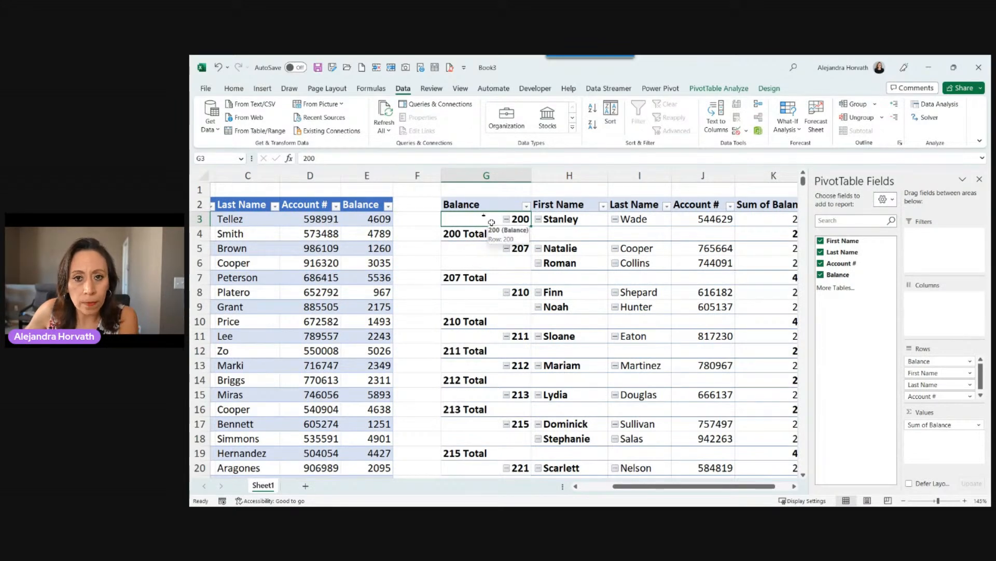
left_click(719, 89)
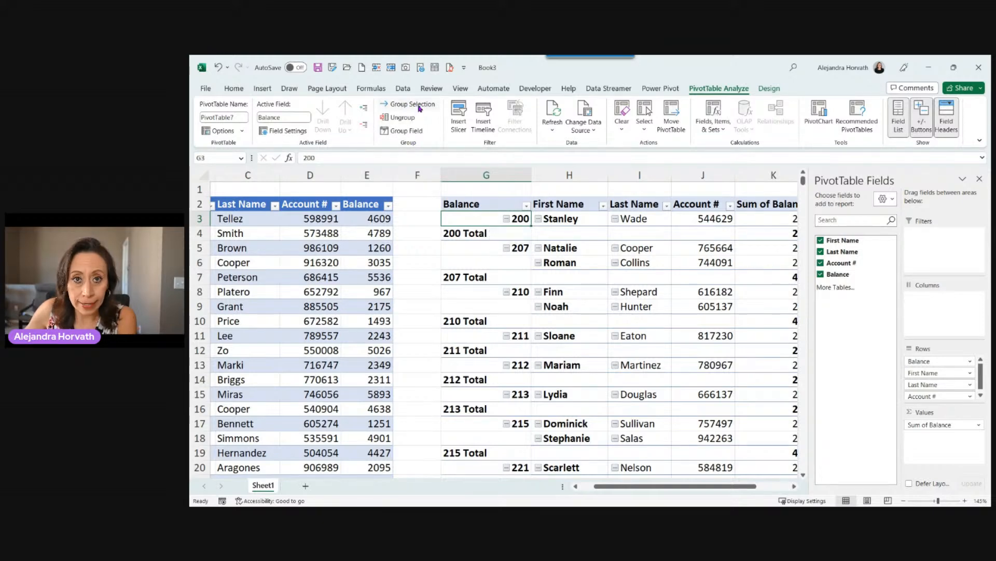
right_click(474, 220)
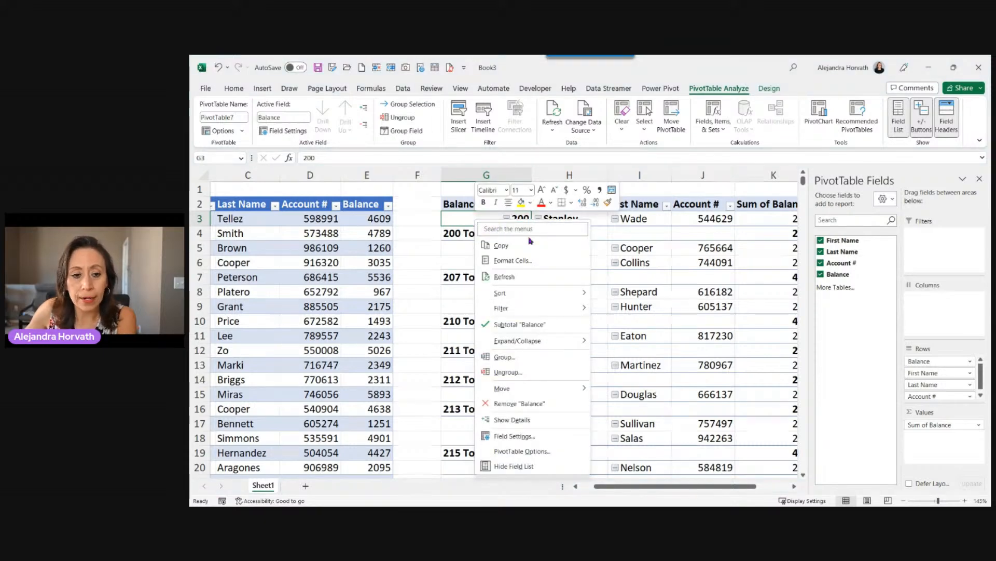
left_click(504, 357)
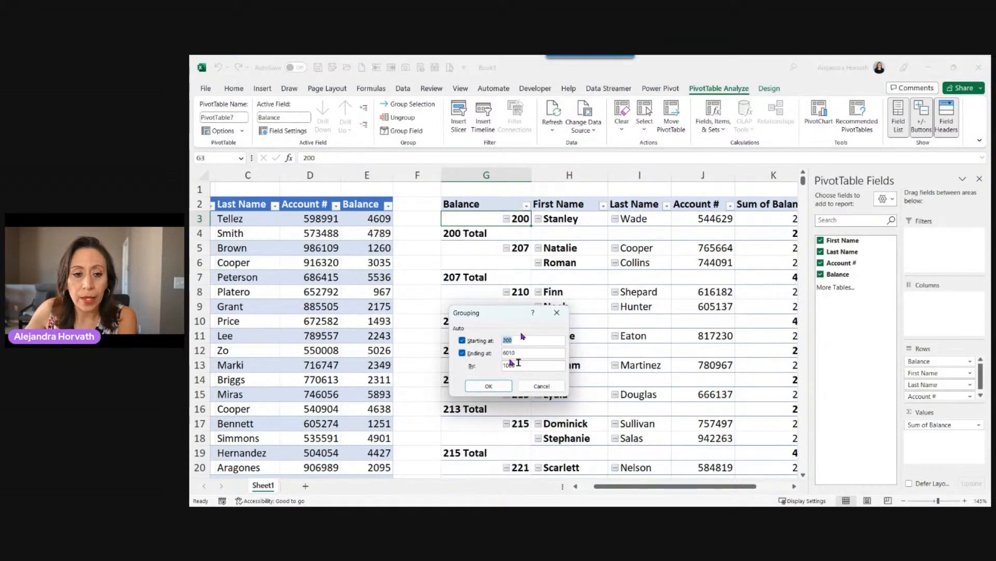
left_click_drag(512, 312, 578, 243)
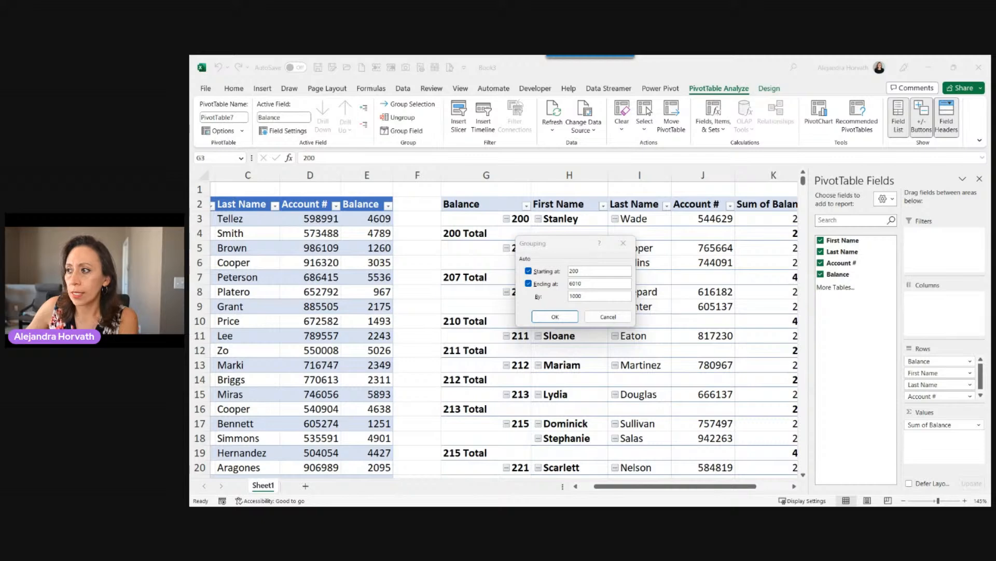
left_click_drag(561, 244, 582, 207)
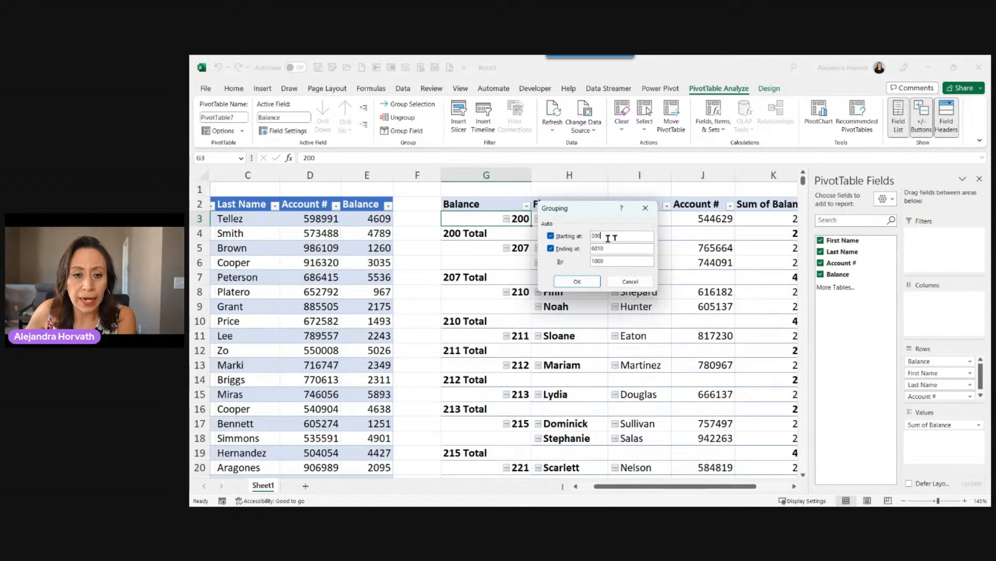
type("0")
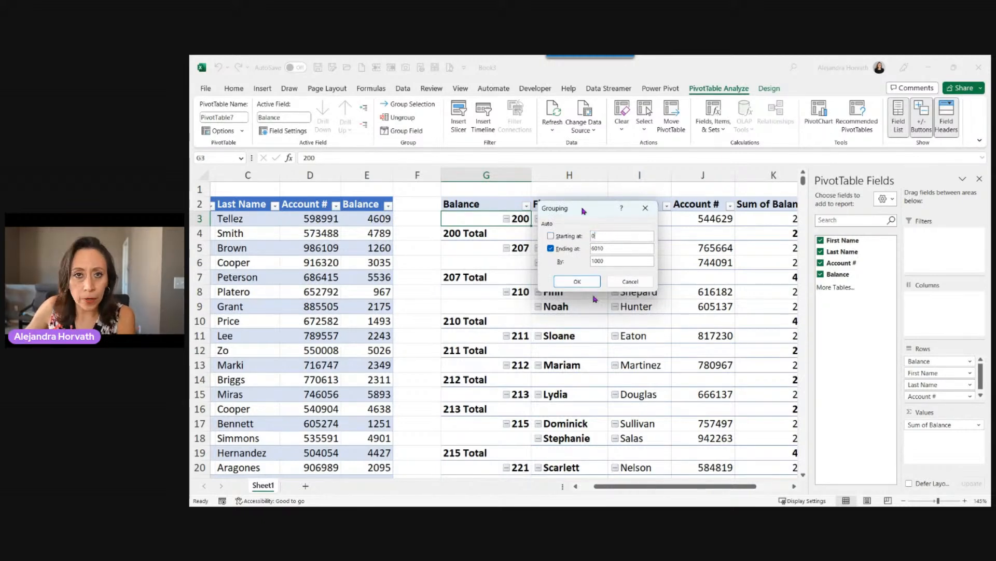
left_click_drag(619, 248, 589, 249)
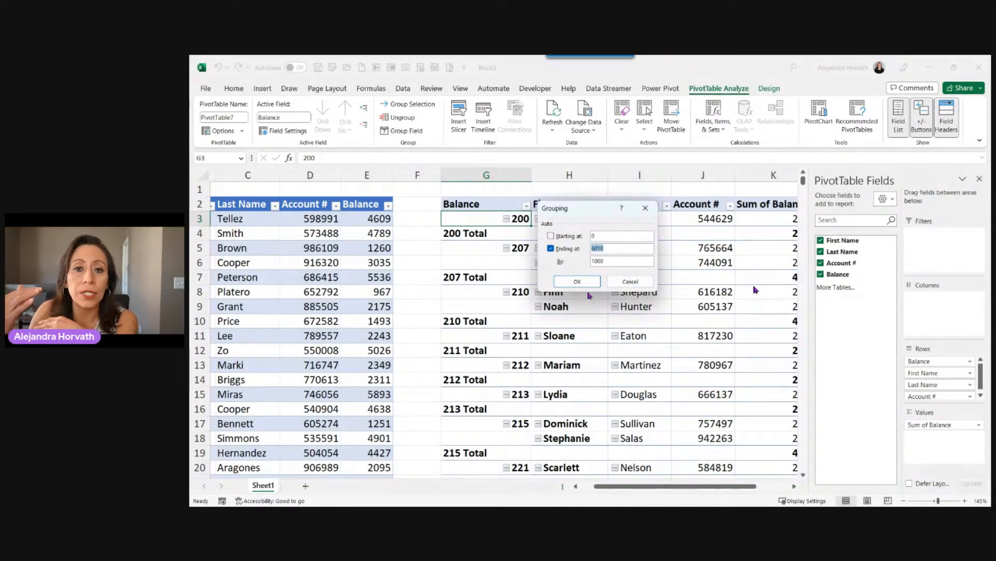
type("7000")
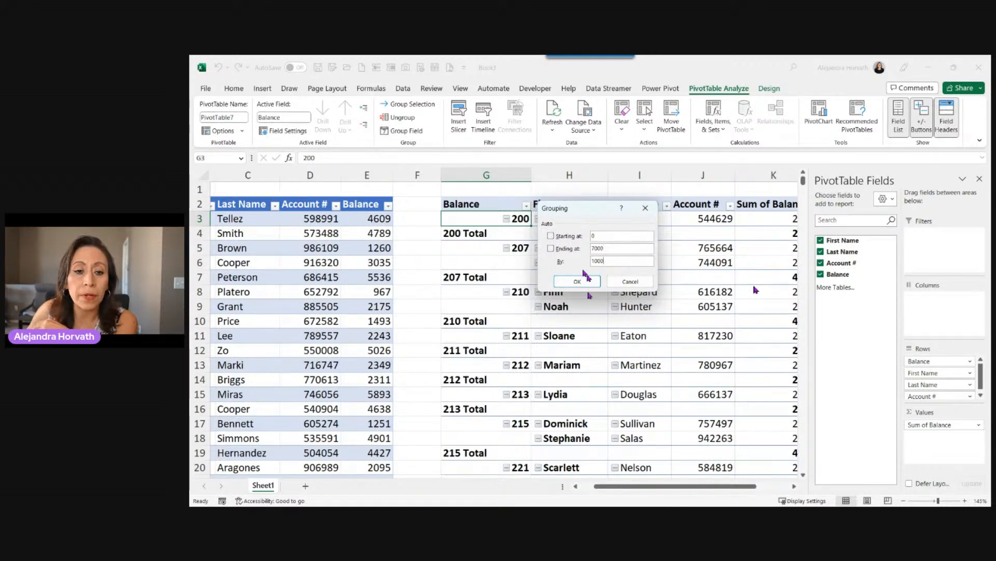
double_click(597, 260)
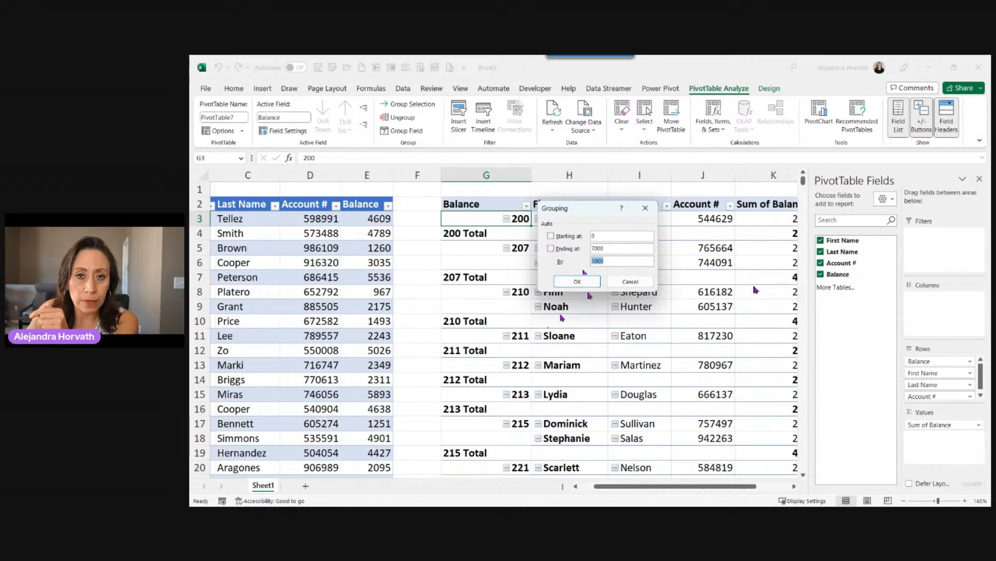
left_click(581, 282)
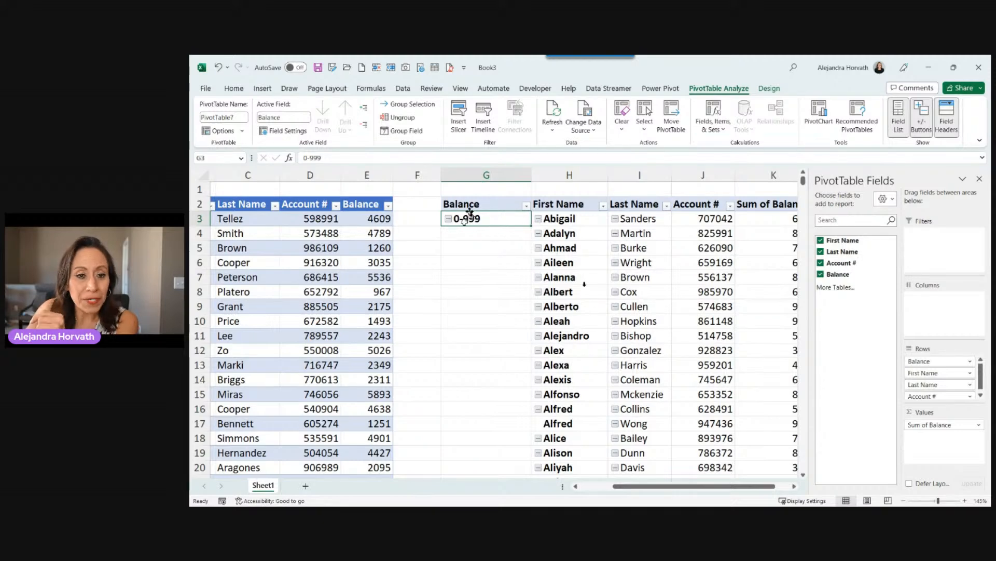
Examine the customers and their Sum of Balance values listed under the 0-999 balance range.
scroll(566, 281, "down", 7)
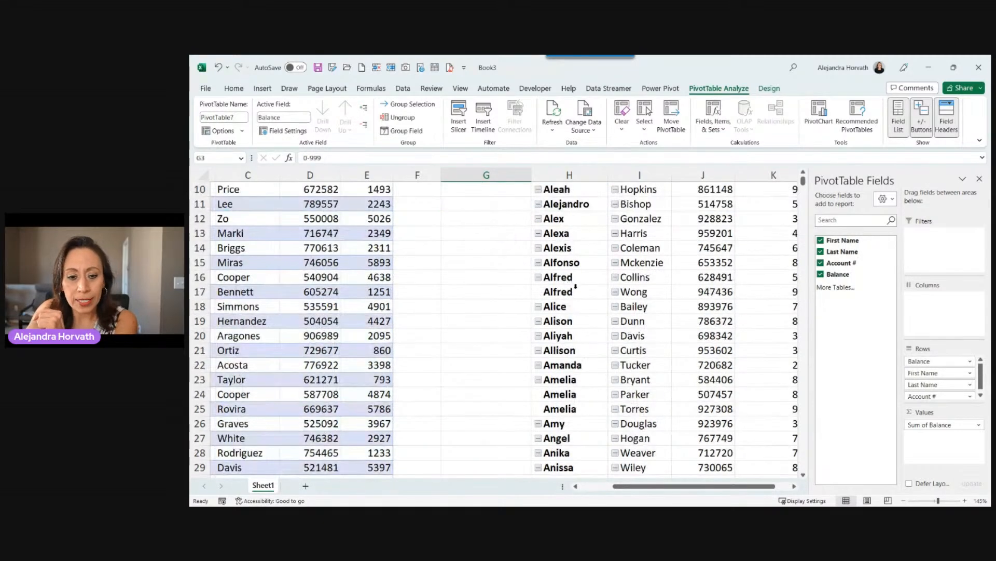
scroll(585, 309, "up", 8)
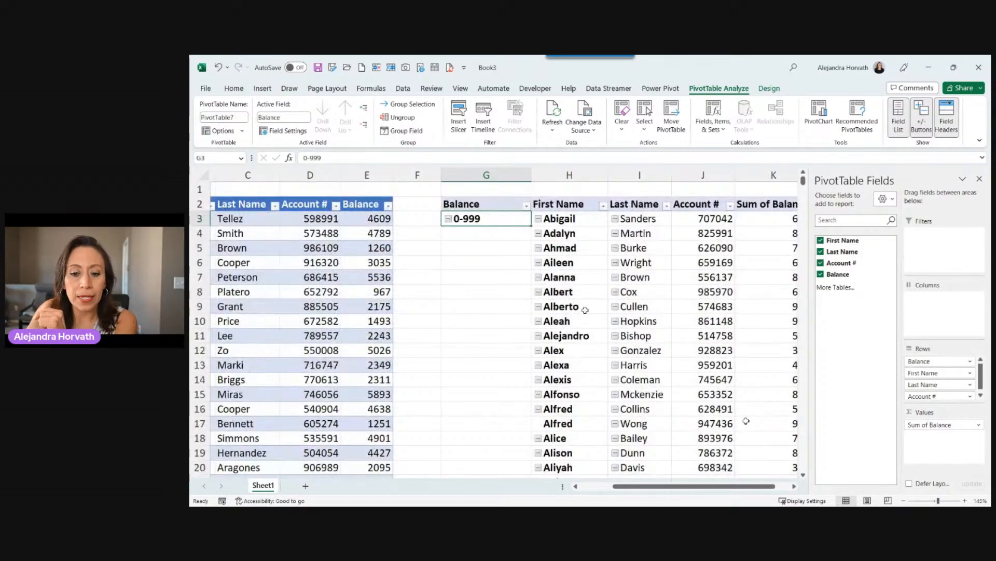
mouse_move(738, 486)
left_mouse_down()
mouse_move(748, 490)
mouse_move(736, 494)
left_mouse_up()
key("Right")
key("Right")
key("Right")
key("Right")
key("Down")
key("Down")
key("Down")
key("Down")
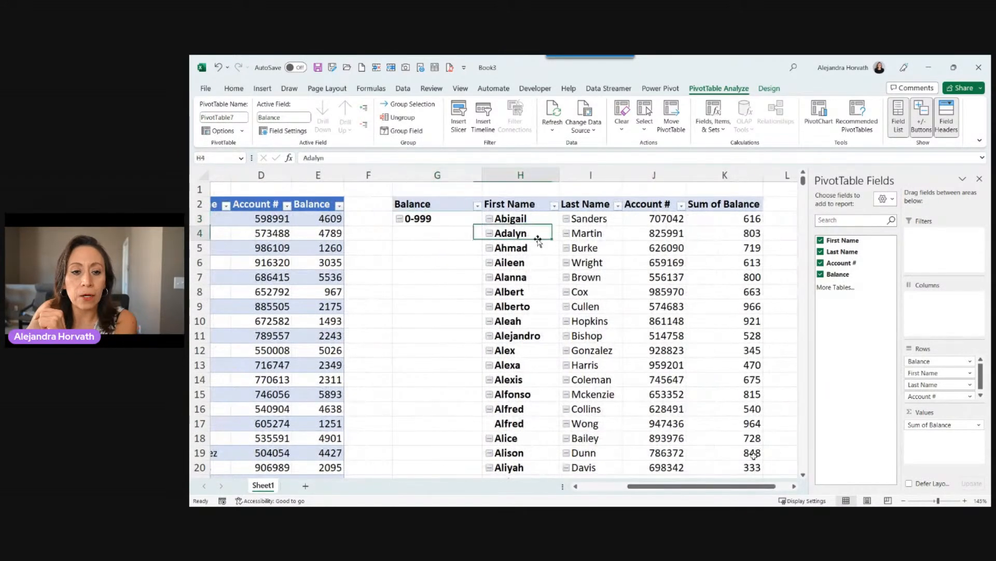
left_click(718, 228)
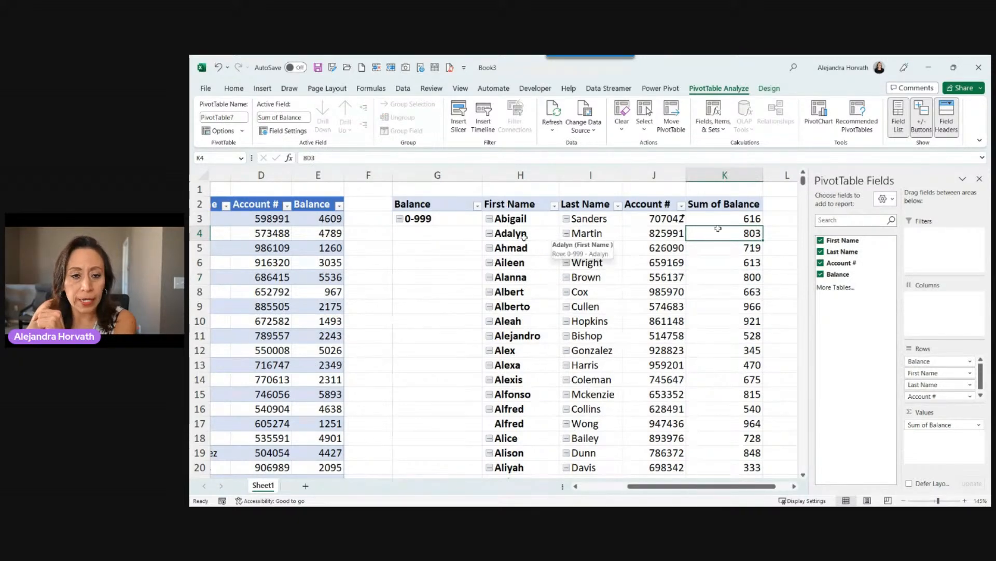
left_click(434, 220)
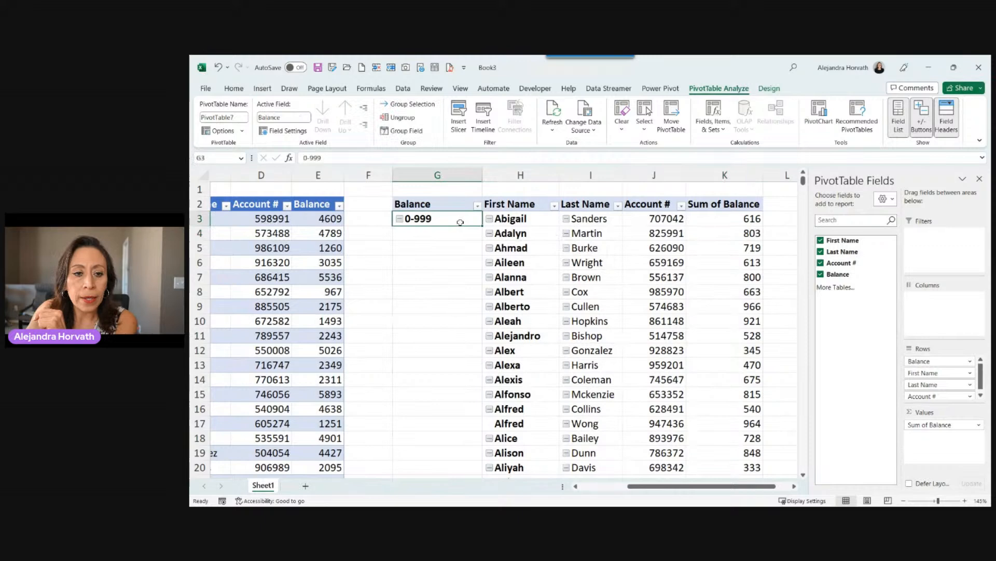
Collapse the 0-999 balance group and check the customers' balances in the 1000-1999 range.
left_click(399, 219)
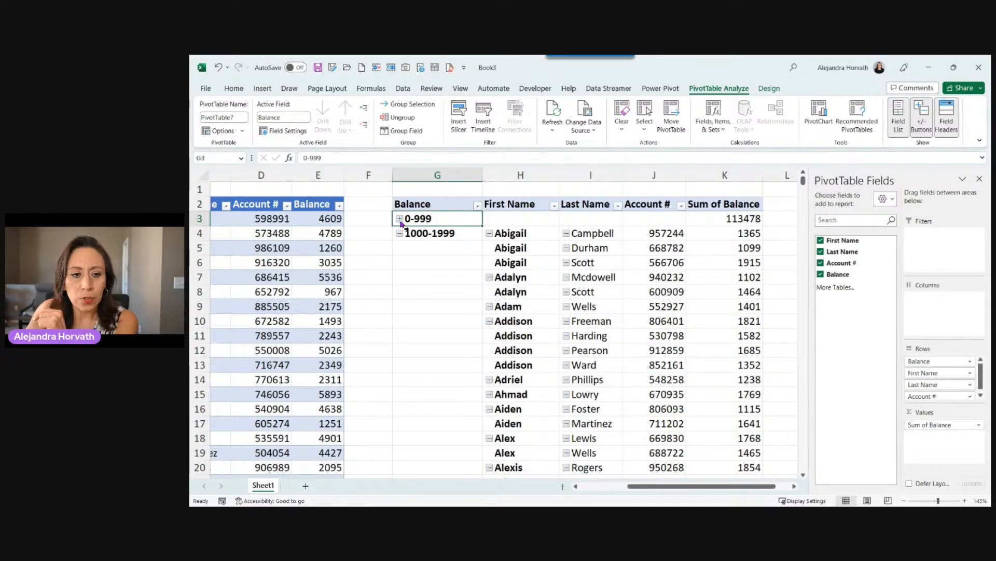
left_click(417, 233)
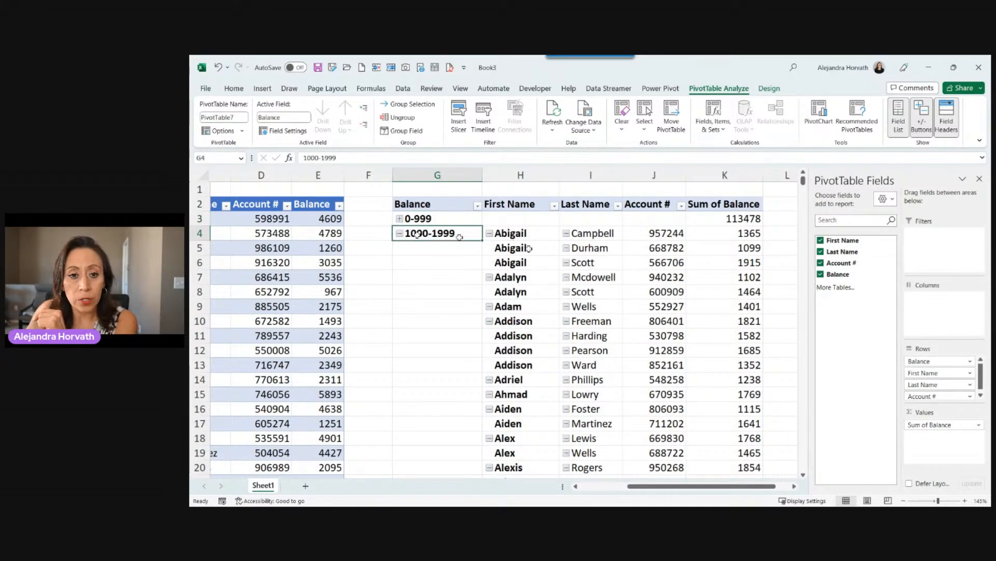
left_click(735, 247)
left_click(725, 319)
left_click(733, 350)
left_click(743, 397)
left_click(639, 320)
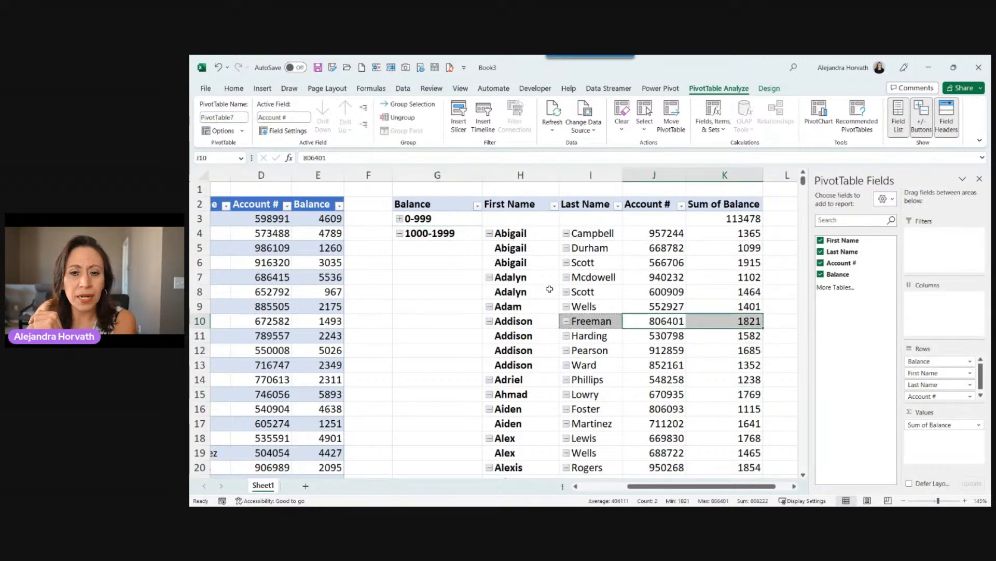
left_click(549, 290)
left_click(750, 246)
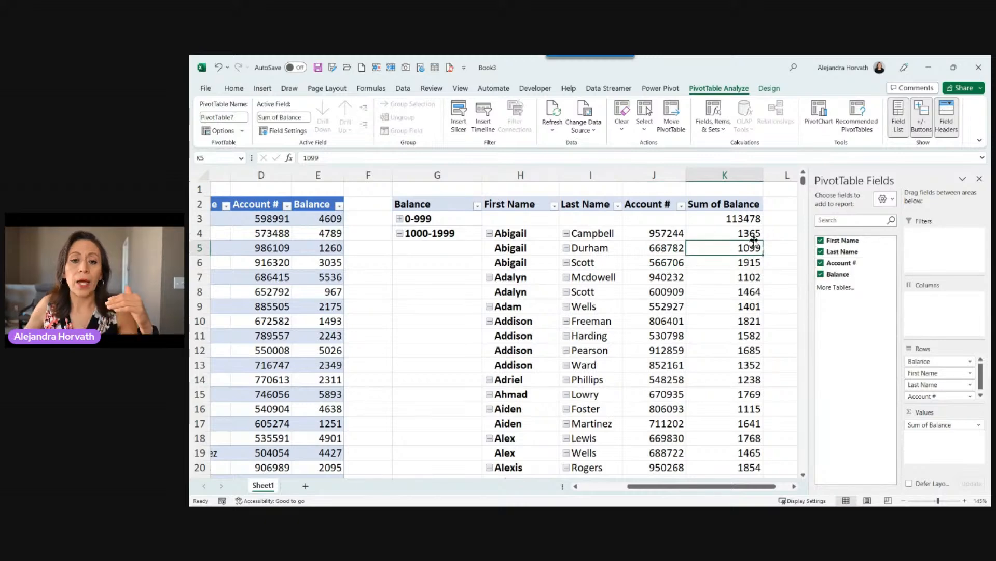
left_click(754, 236)
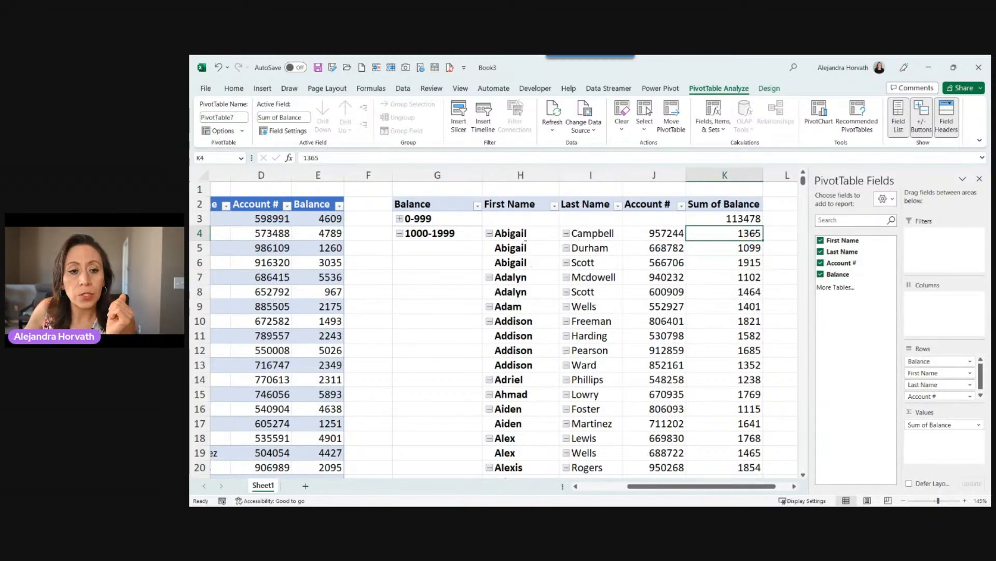
Sort the First Name row field in descending order by Sum of Balance through its additional sort options.
left_click(539, 247)
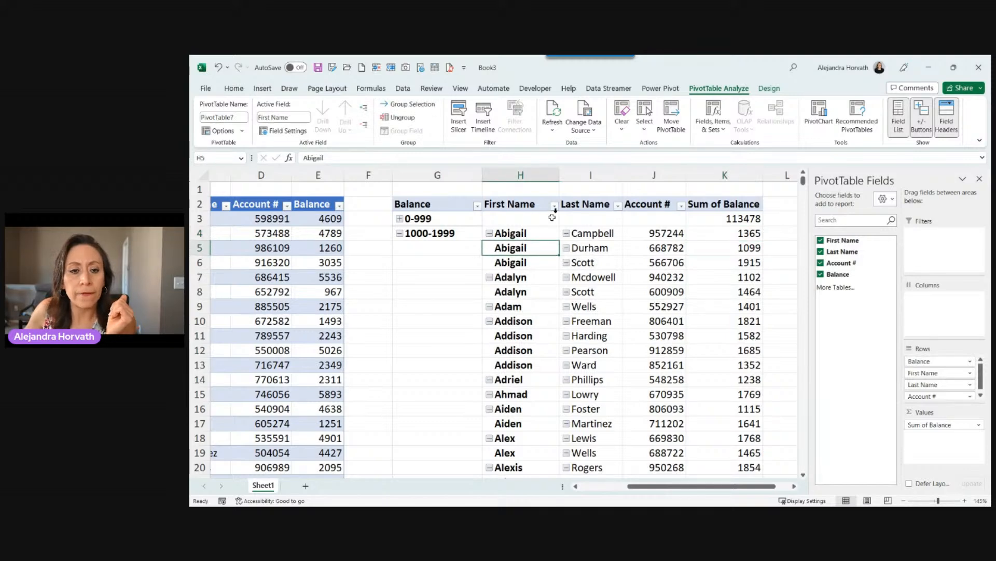
left_click(555, 206)
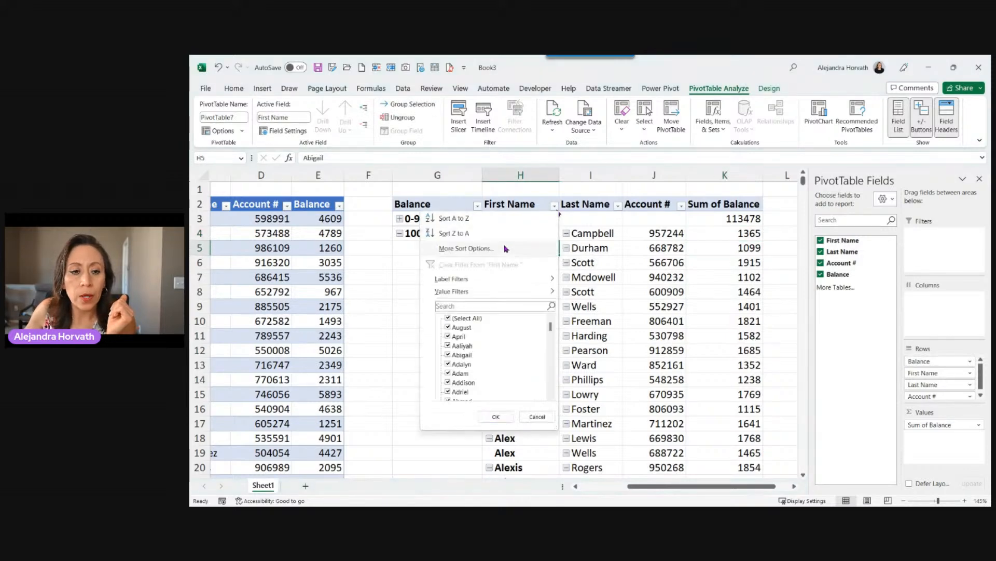
left_click(465, 248)
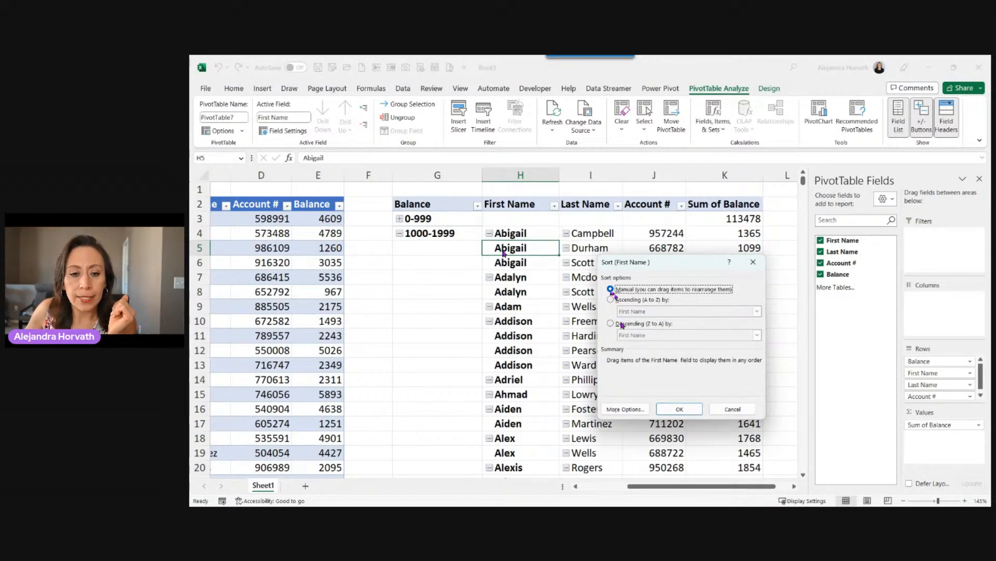
left_click(623, 324)
left_click(639, 338)
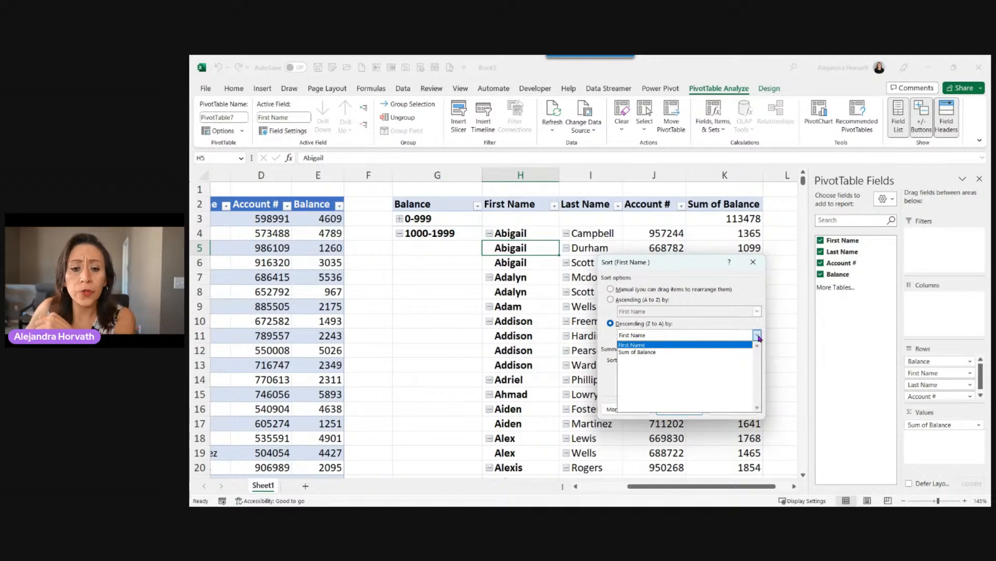
left_click(656, 352)
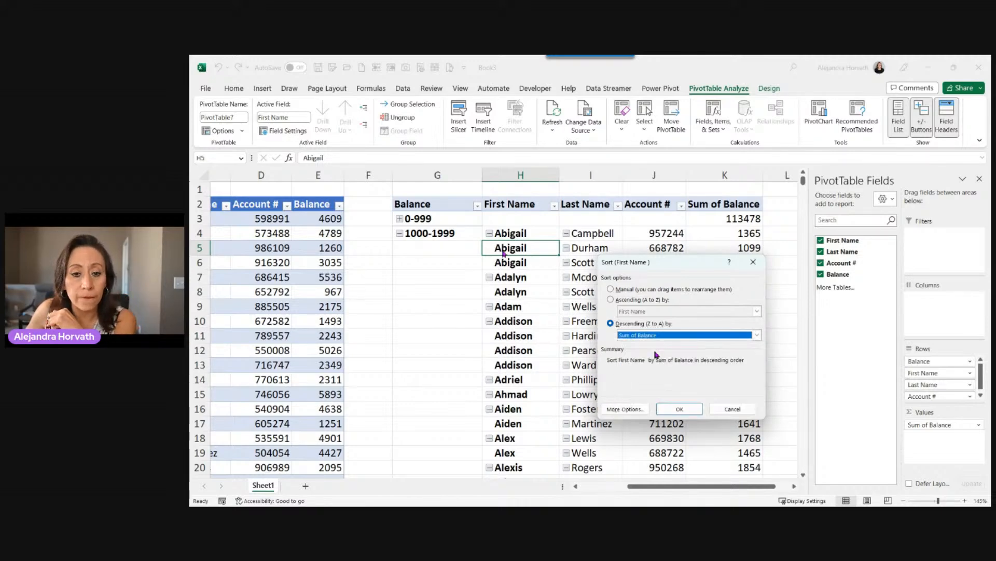
left_click(677, 408)
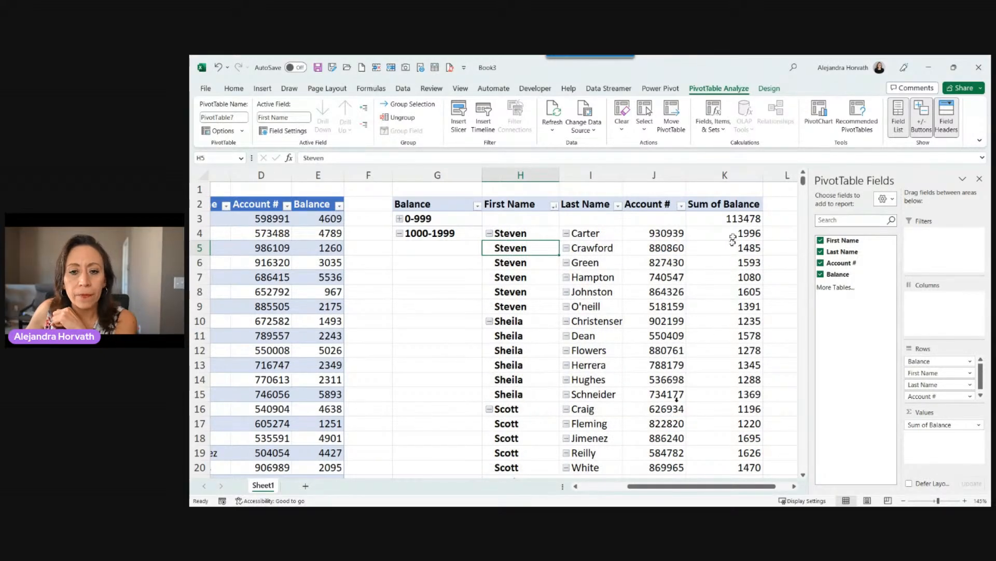
Check the order of the Sum of Balance values within the 1000-1999 range.
left_click(733, 233)
left_click(732, 248)
left_click(729, 277)
left_click(726, 307)
left_click(728, 335)
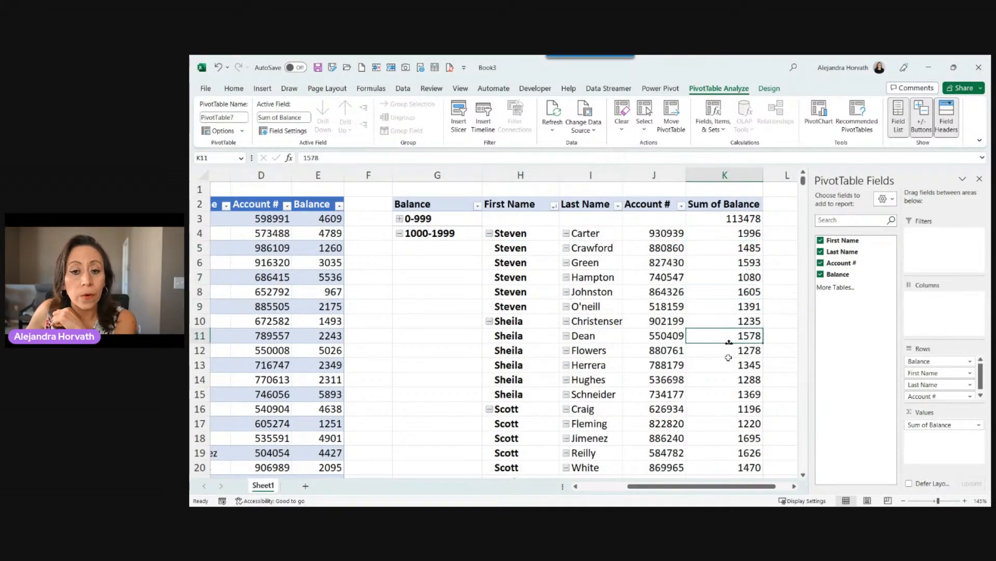
left_click(722, 298)
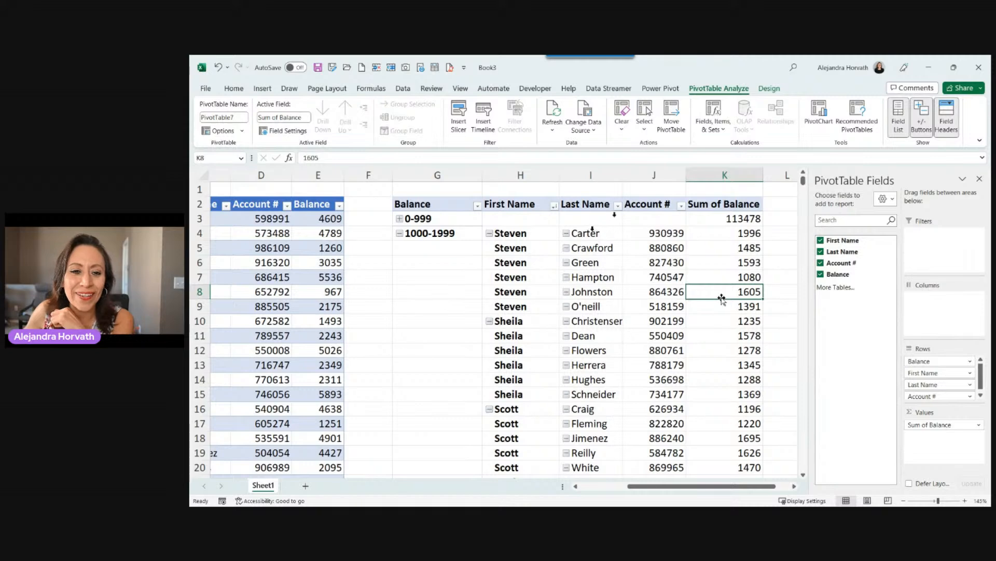
Sort the Last Name row field in descending order by Sum of Balance and check the first balances.
left_click(618, 206)
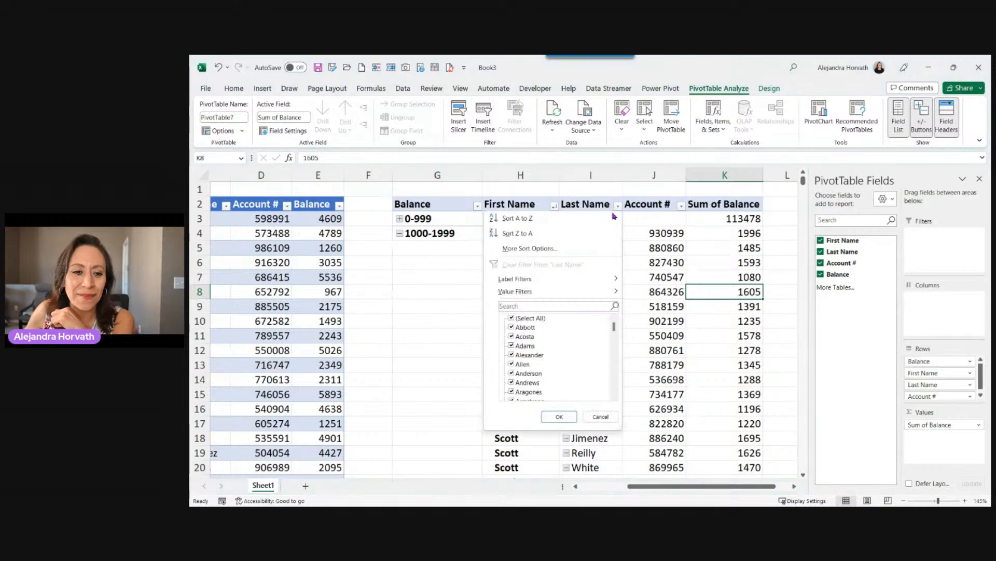
left_click(554, 249)
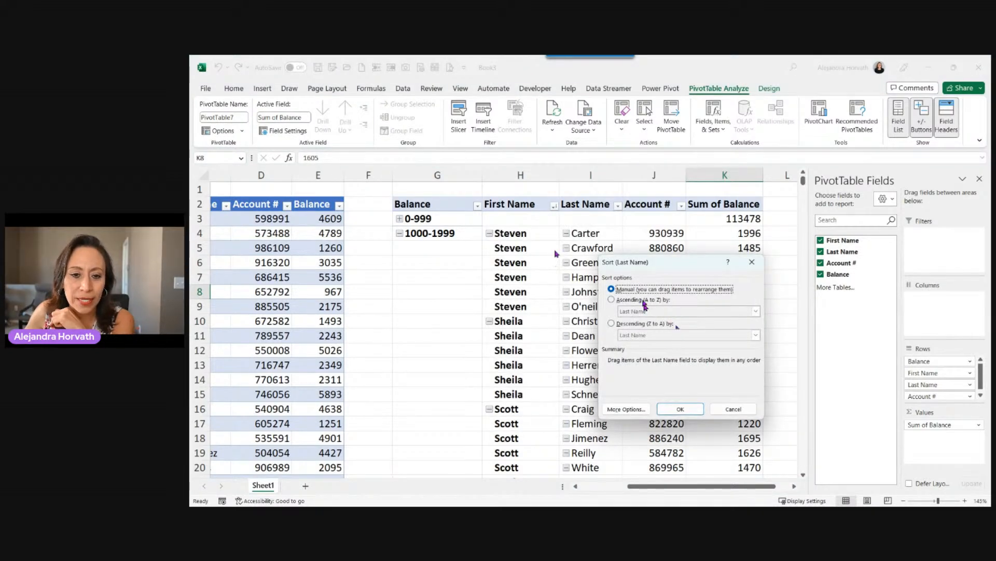
left_click(639, 323)
left_click(642, 334)
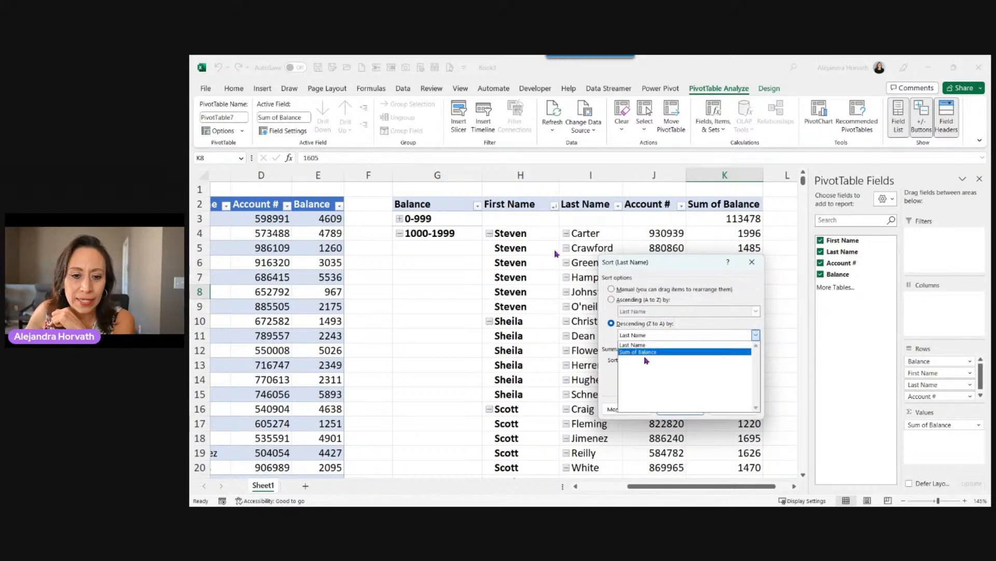
left_click(646, 353)
left_click(672, 408)
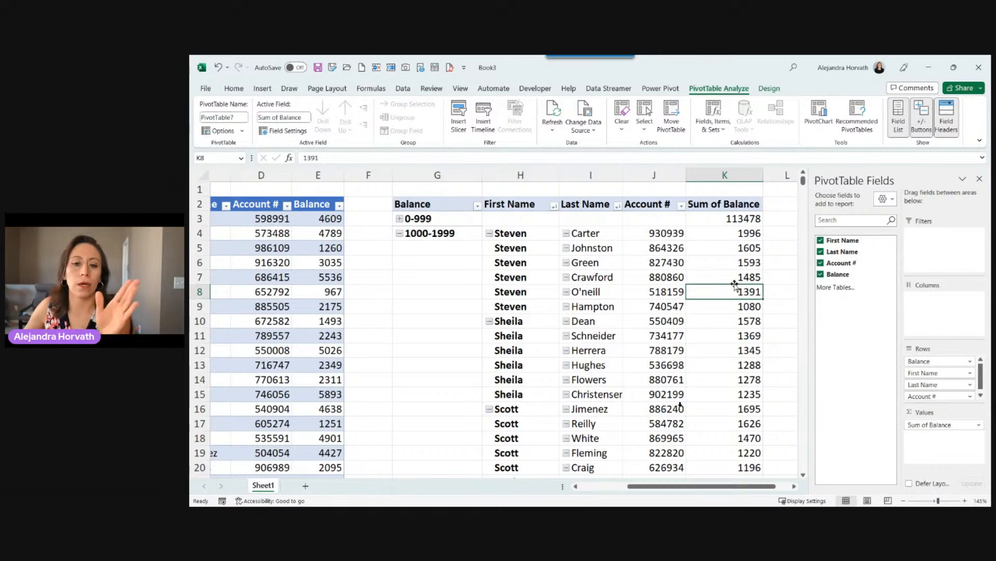
left_click(742, 233)
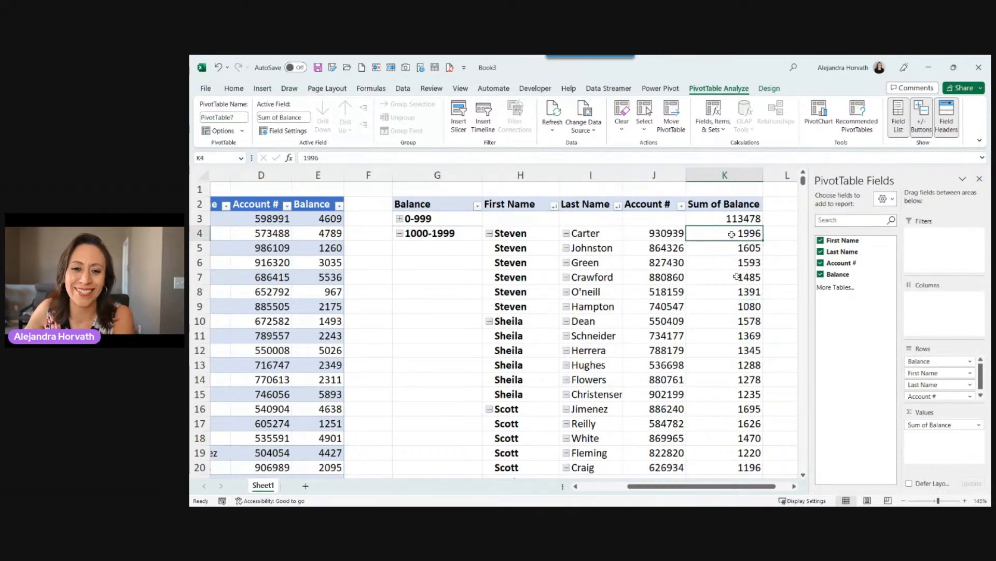
left_click(704, 250)
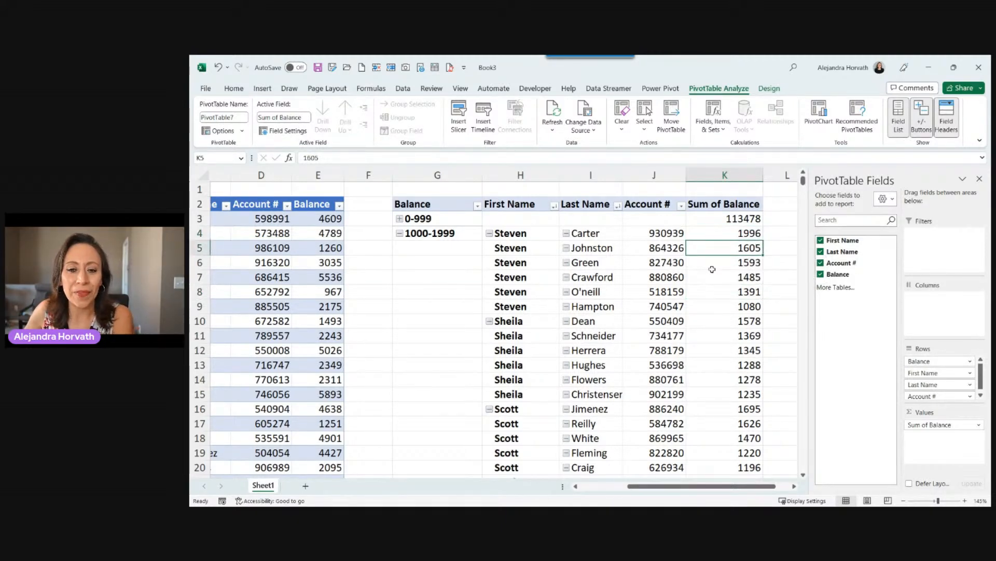
Check the Sum of Balance values of the first customers in the 1000-1999 range and the options available for that column.
left_click(712, 267)
left_click(710, 280)
left_click(709, 293)
left_click(711, 308)
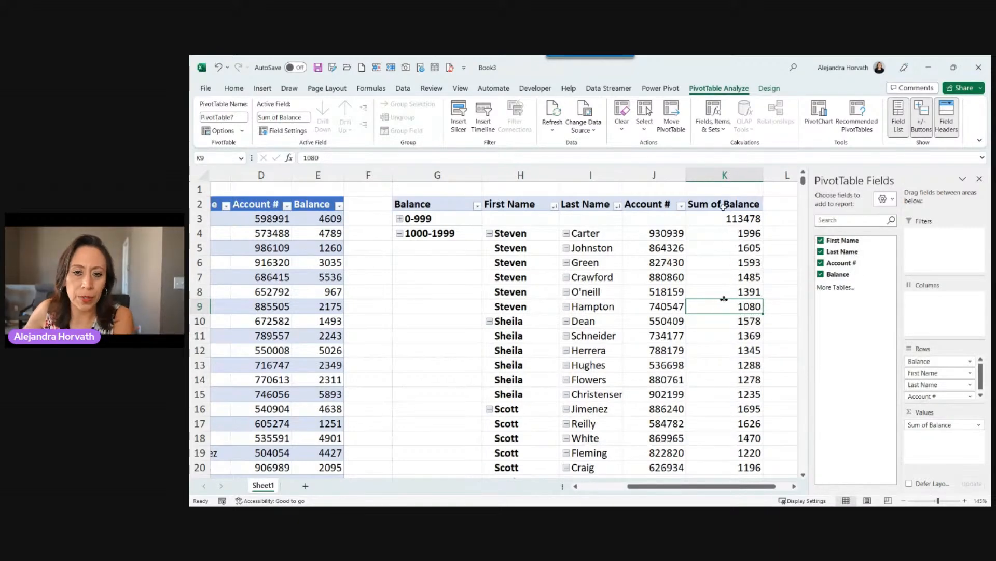
right_click(721, 277)
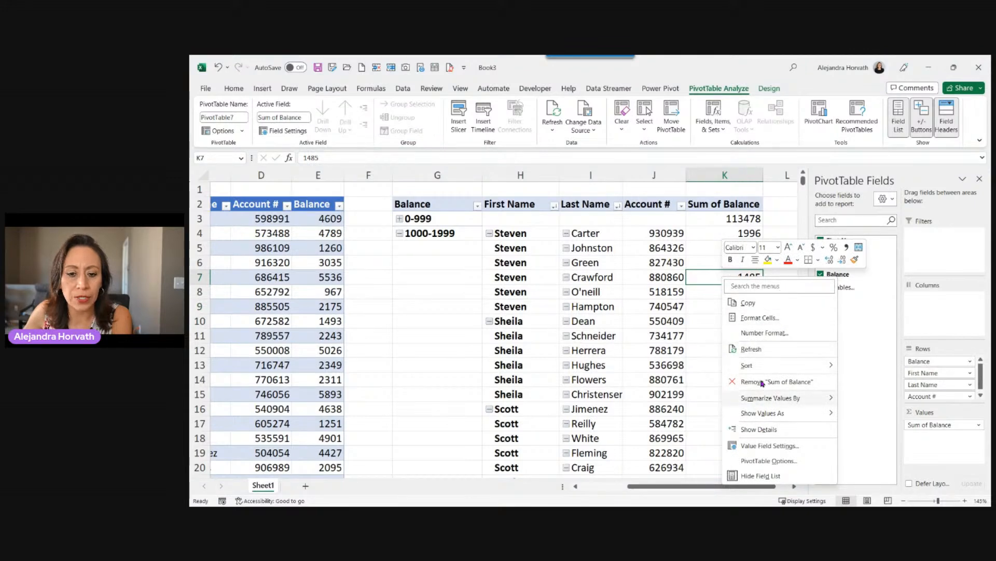
key("Escape")
right_click(725, 203)
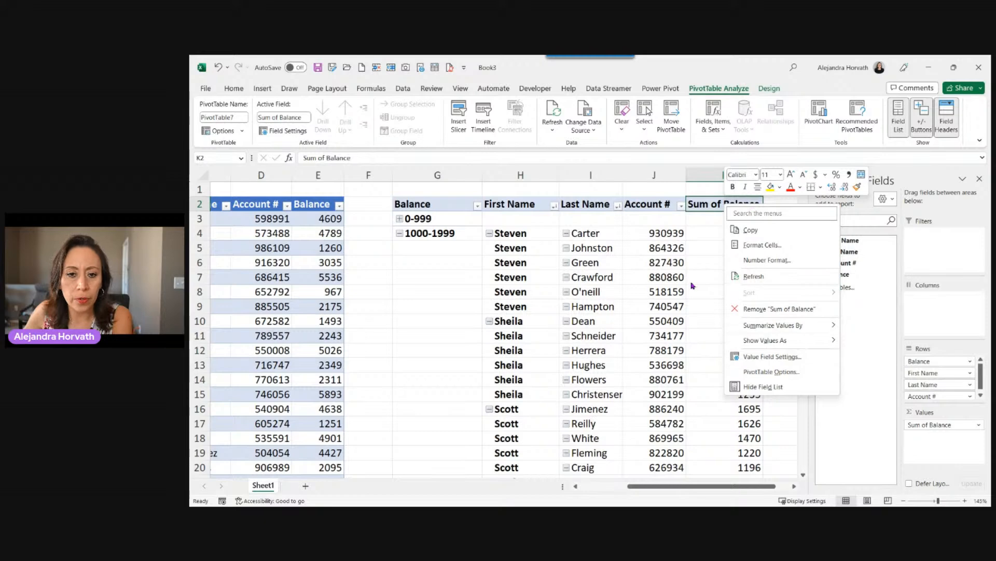
key("Escape")
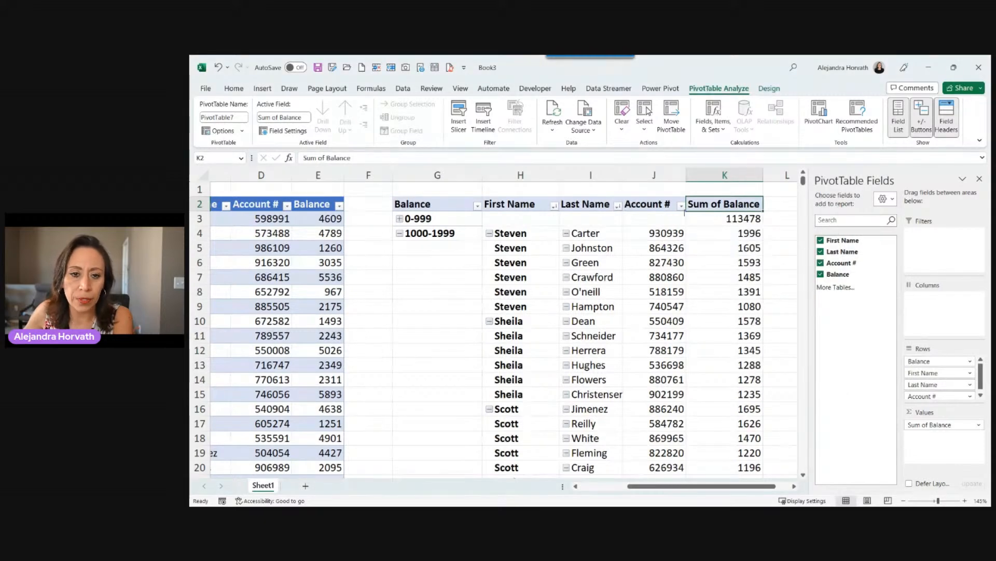
Sort the Account # row field in descending order by Sum of Balance and check the balances in the 1000-1999 range.
left_click(681, 206)
left_click(616, 248)
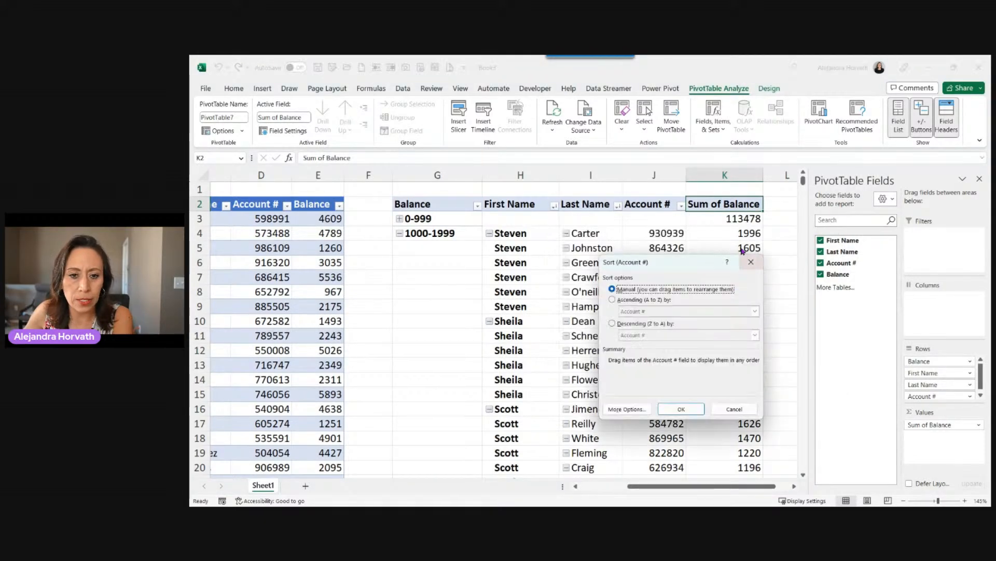
left_click(666, 323)
left_click(670, 336)
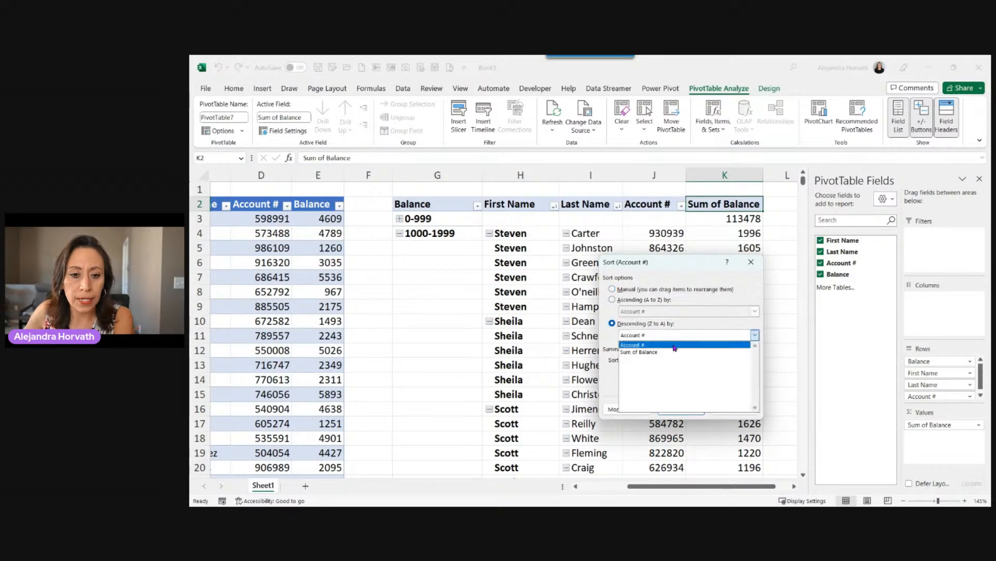
left_click(670, 347)
left_click(681, 409)
left_click(738, 322)
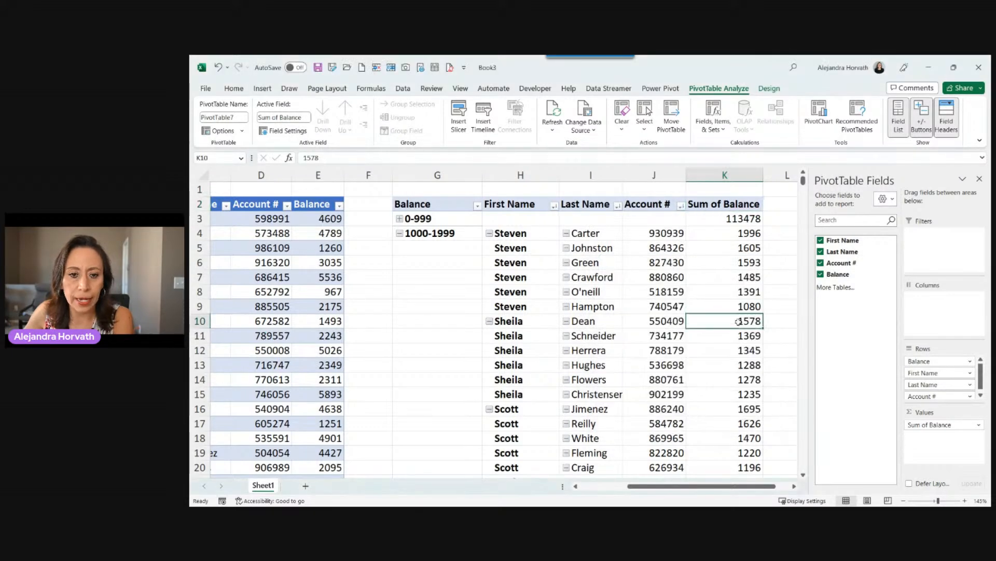
Examine the First Name sort options and how the separate First Name and Last Name fields group the customers.
left_click(554, 206)
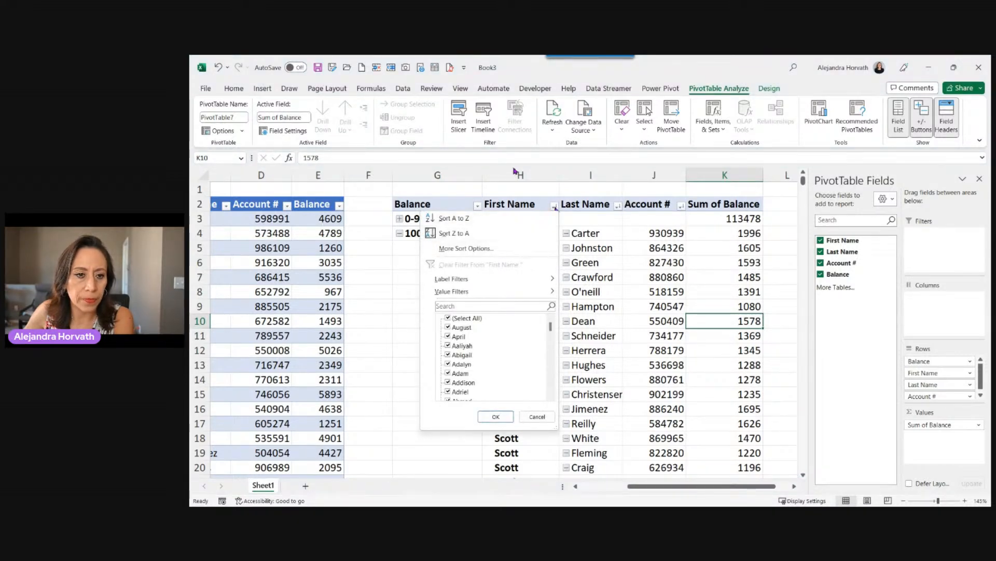
left_click(505, 192)
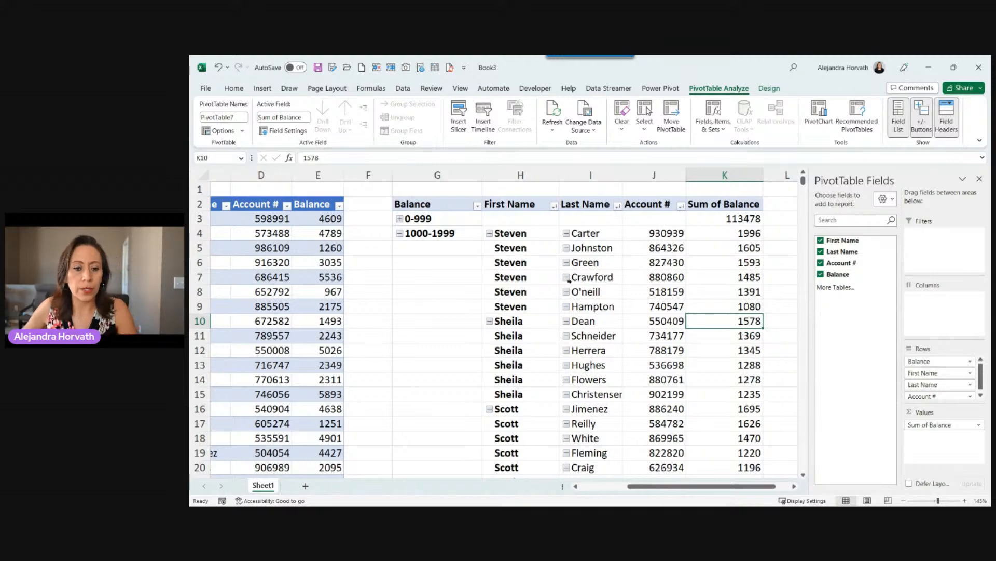
left_click(546, 362)
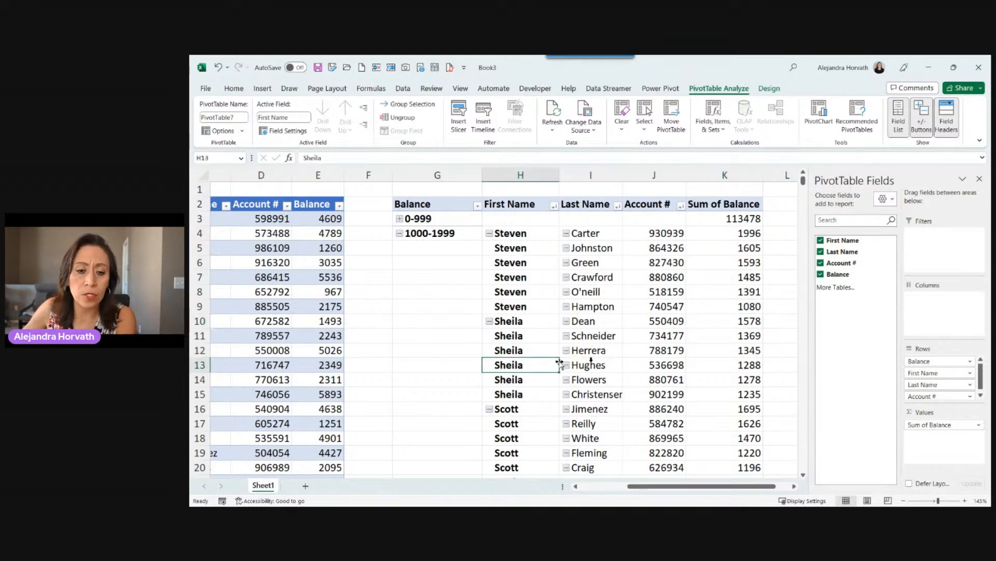
left_click(592, 366)
left_click(517, 253)
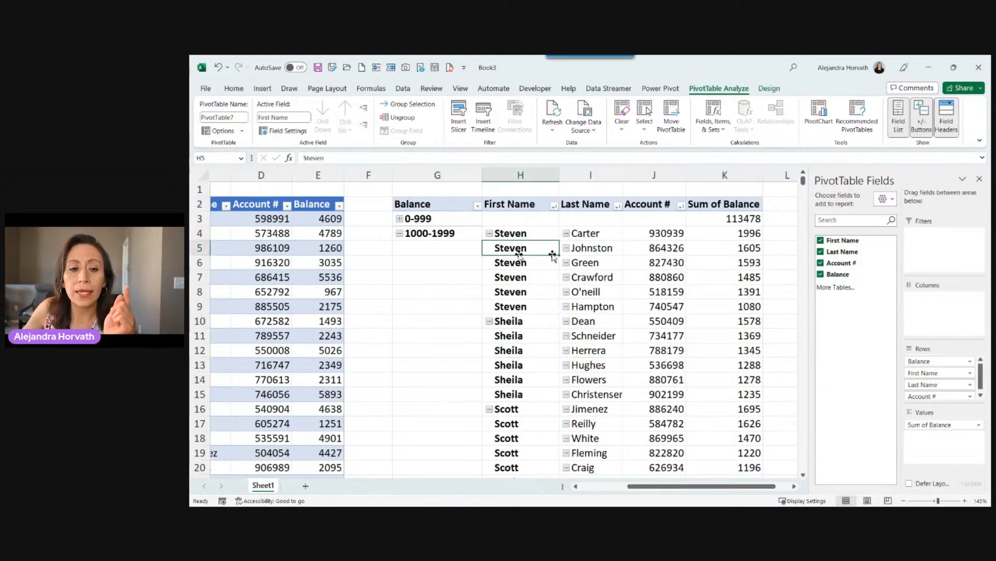
left_click(597, 248)
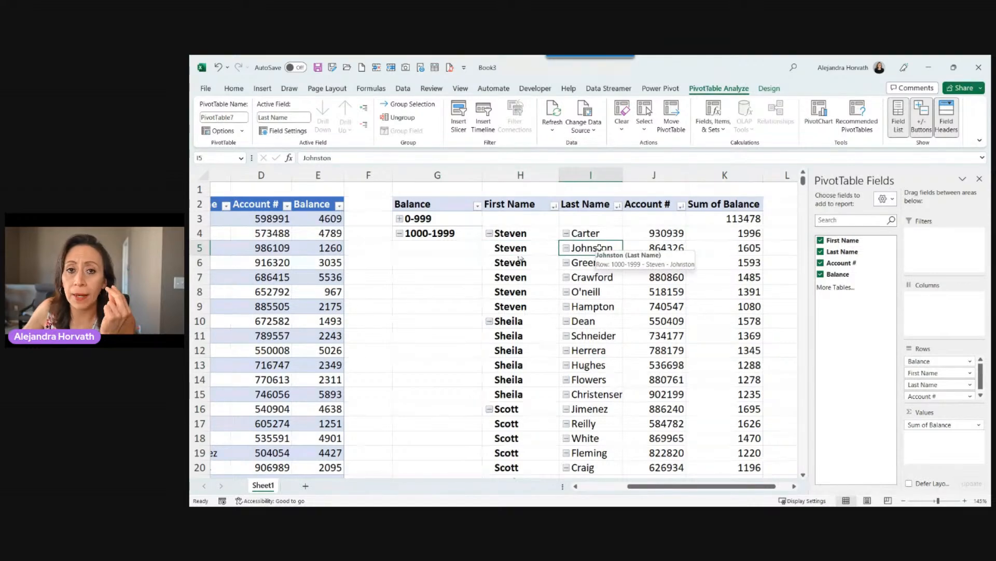
Insert a column before Account # in the source table and name its header Full Name.
left_click(729, 487)
left_click_drag(730, 486, 682, 487)
left_click(410, 175)
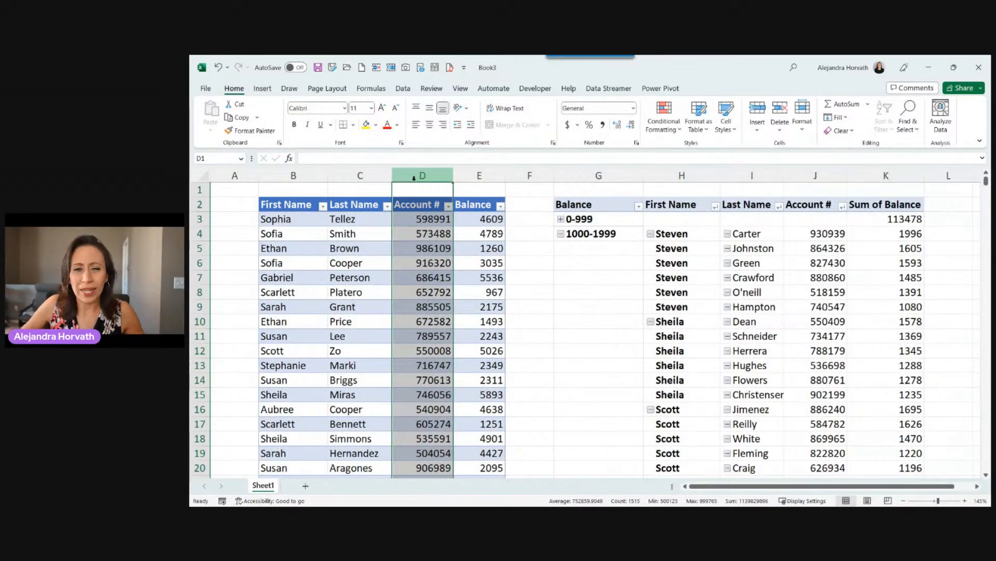
key("ctrl+shift+plus")
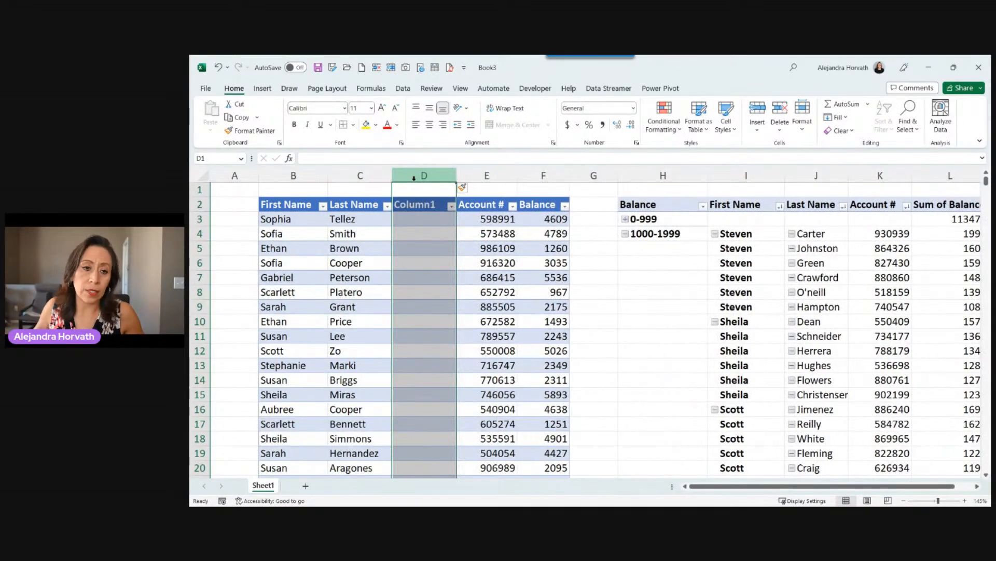
left_click(426, 204)
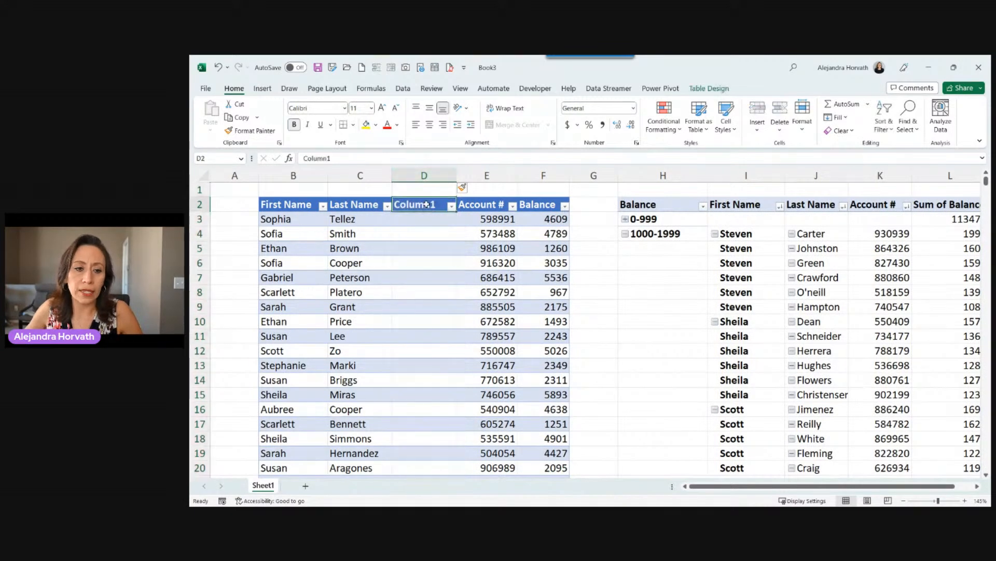
type("Full Name")
key("Return")
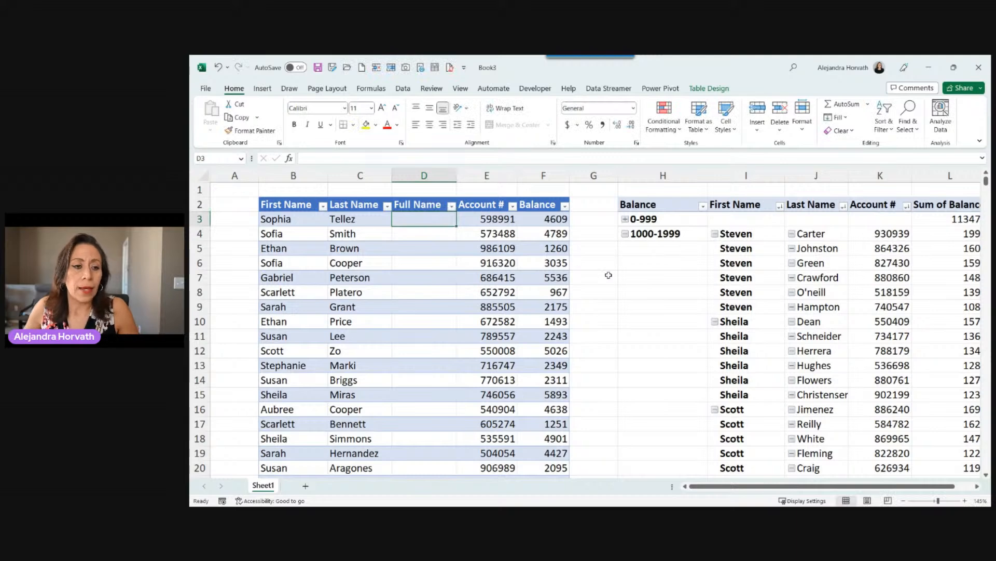
Enter the first customer's full name in the Full Name column and Flash Fill the remaining rows.
type("So")
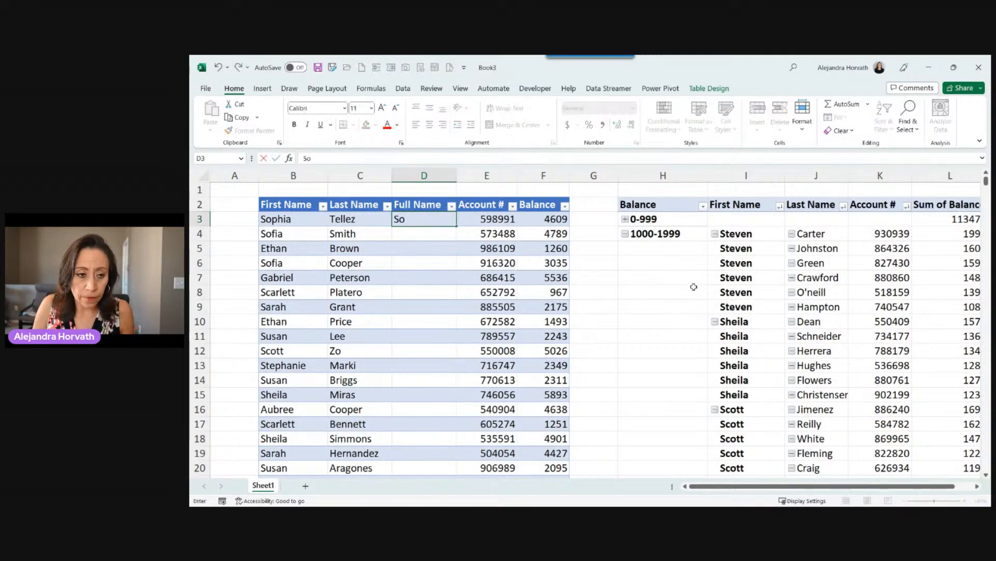
type("phia Tellez")
key("Return")
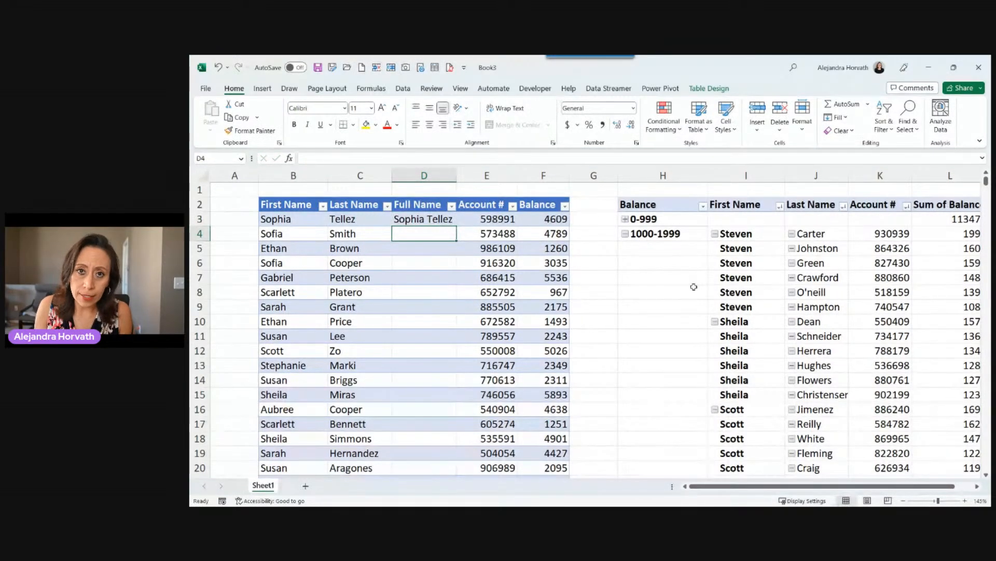
key("ctrl+e")
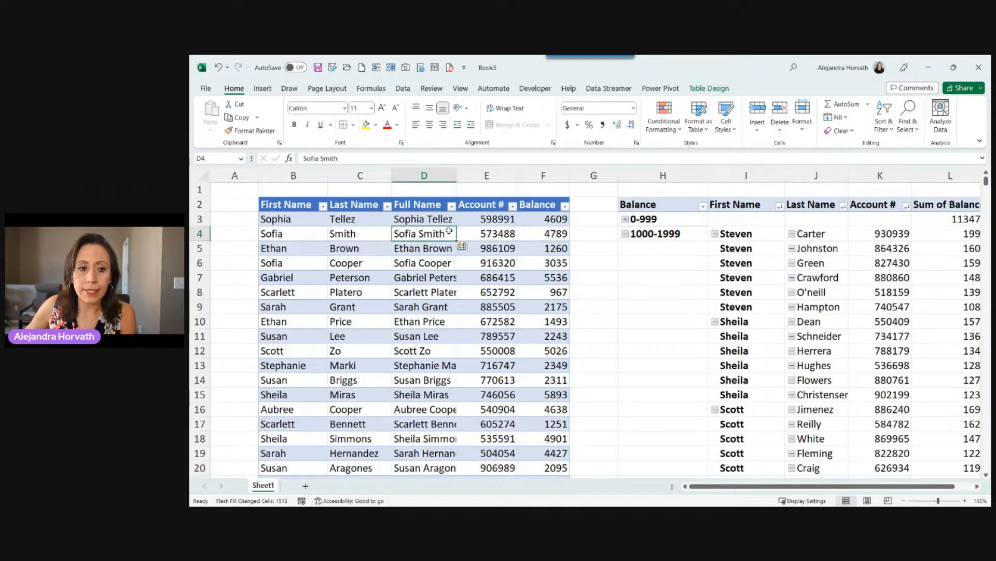
Remove the First Name and Last Name fields from the PivotTable rows.
left_click(807, 299)
left_click_drag(723, 485, 757, 485)
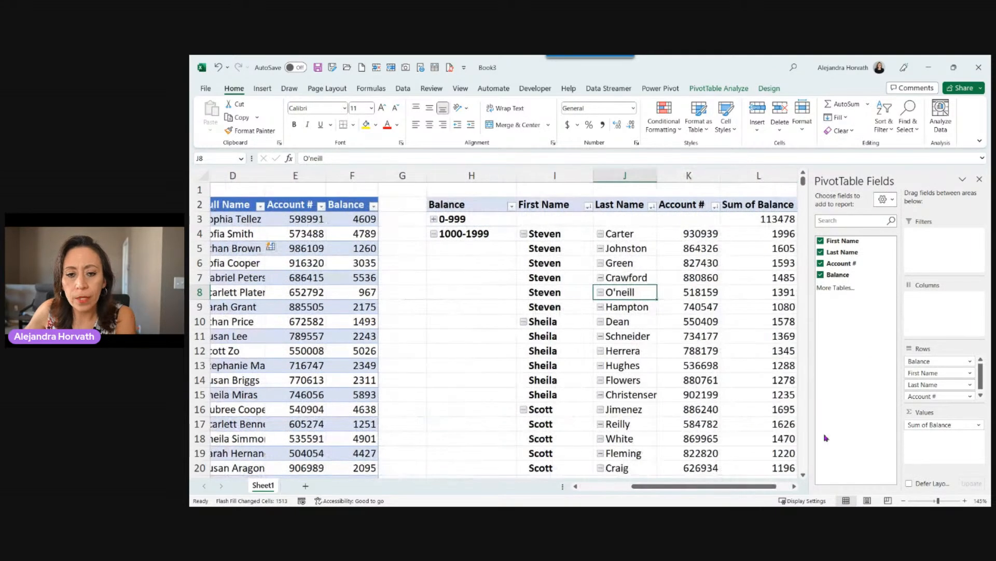
left_click(932, 373)
left_click(932, 374)
left_click_drag(931, 374, 478, 289)
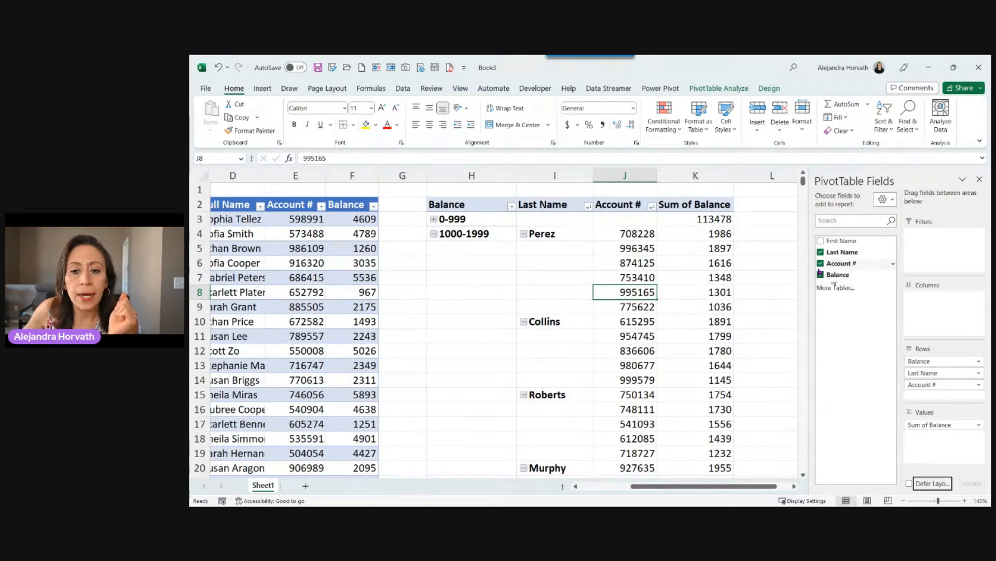
left_click(821, 253)
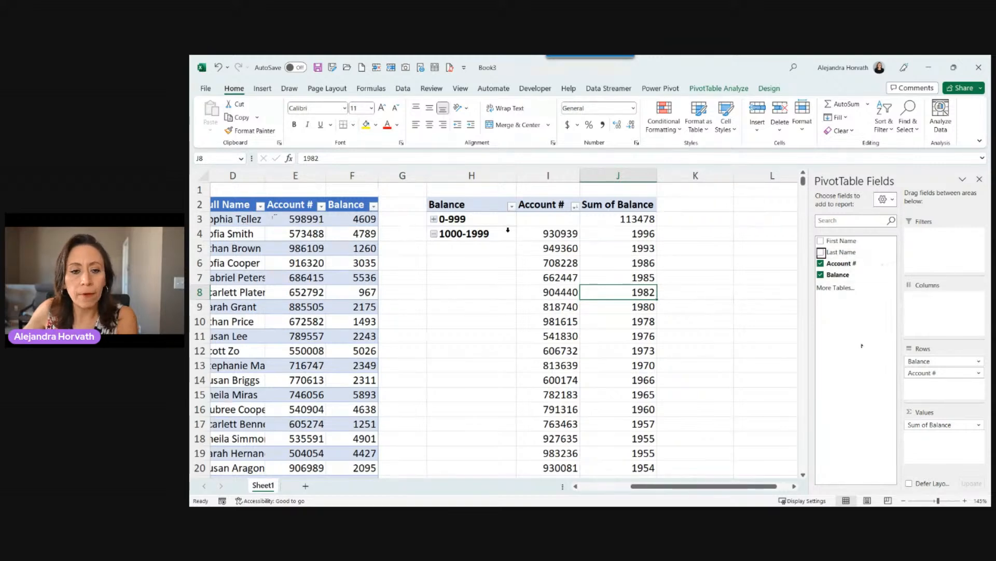
Refresh the PivotTable and add the Full Name field to the rows between Balance and Account #.
left_click(542, 249)
right_click(543, 249)
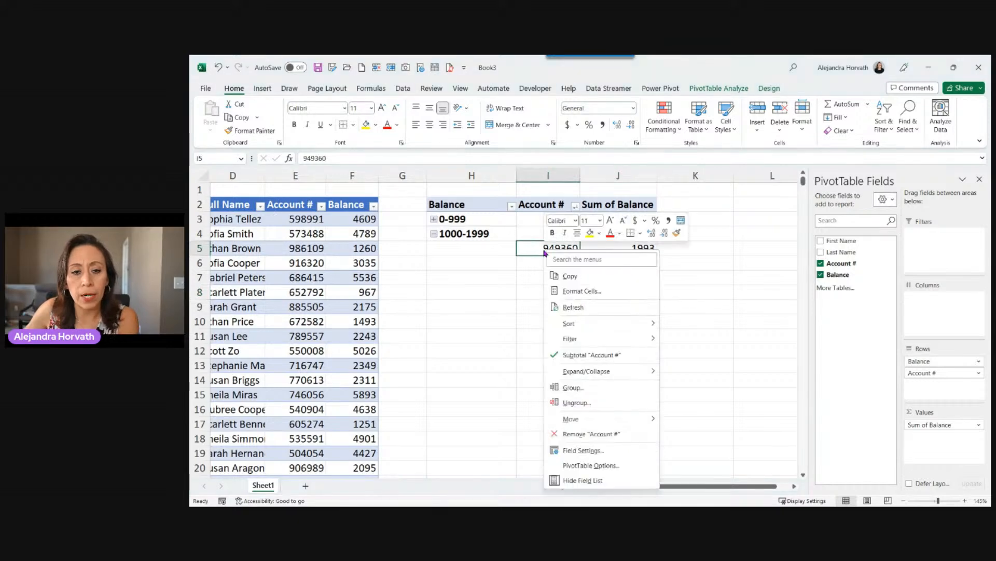
left_click(592, 306)
left_click(847, 265)
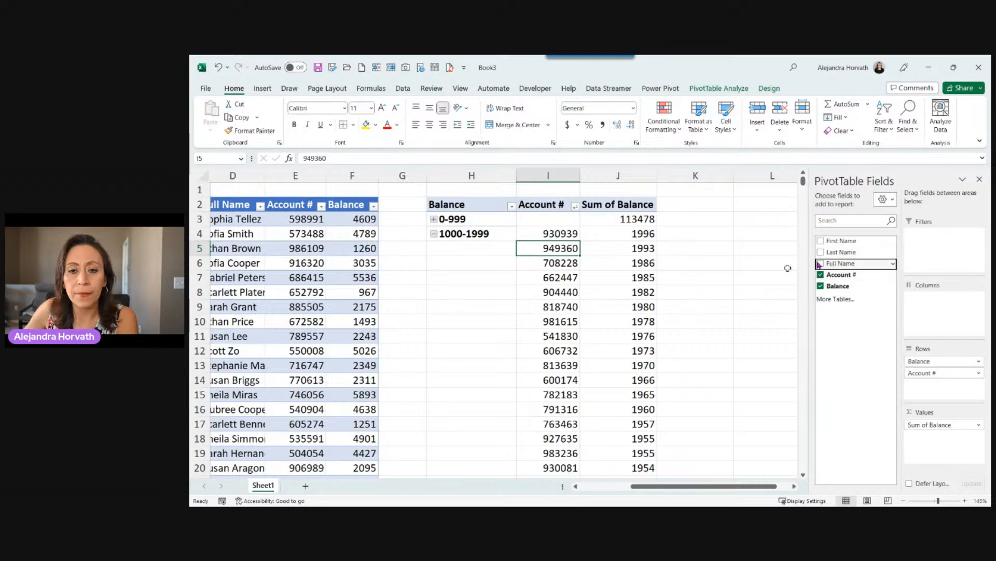
mouse_move(832, 263)
left_mouse_down()
mouse_move(871, 291)
mouse_move(908, 361)
mouse_move(937, 385)
mouse_move(929, 373)
left_mouse_up()
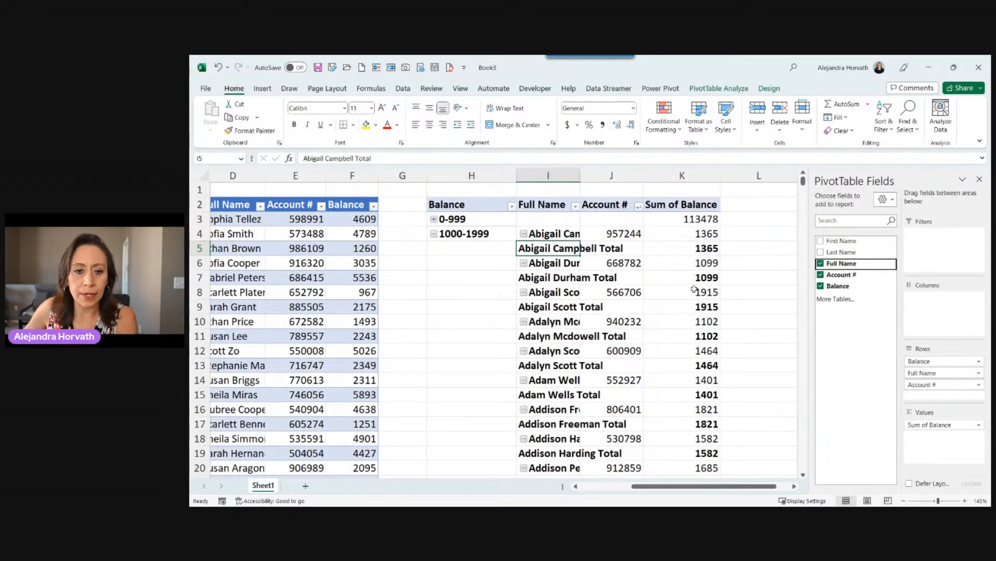
Widen the PivotTable's Full Name column to fit the names and turn off the Full Name subtotals.
left_click(576, 175)
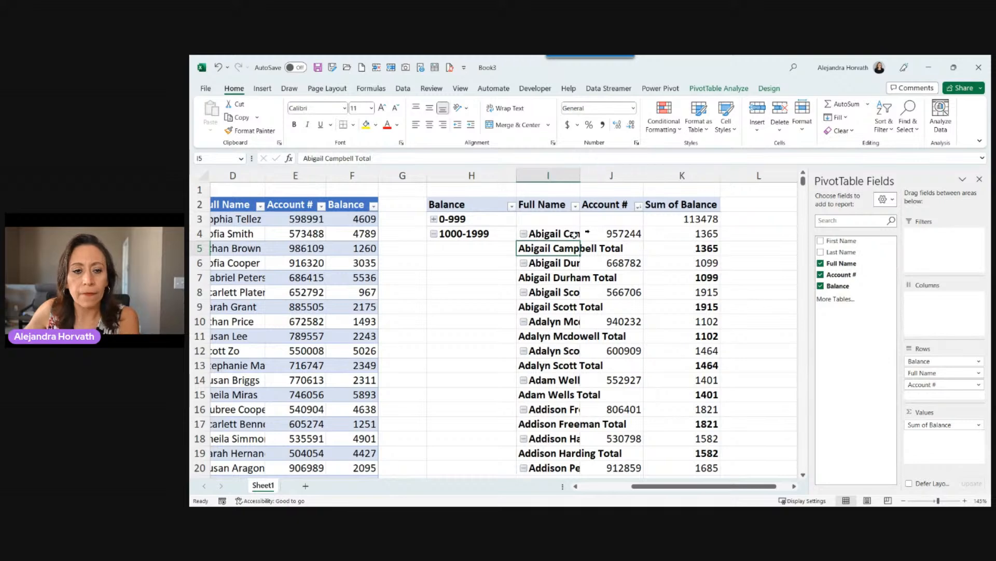
left_click_drag(578, 177, 627, 177)
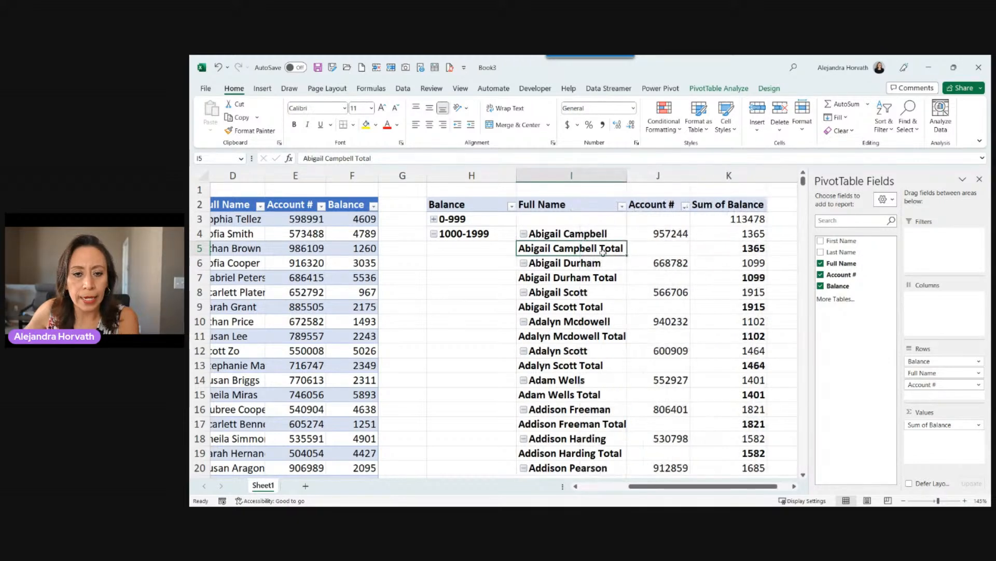
left_click(609, 240)
left_click(594, 252)
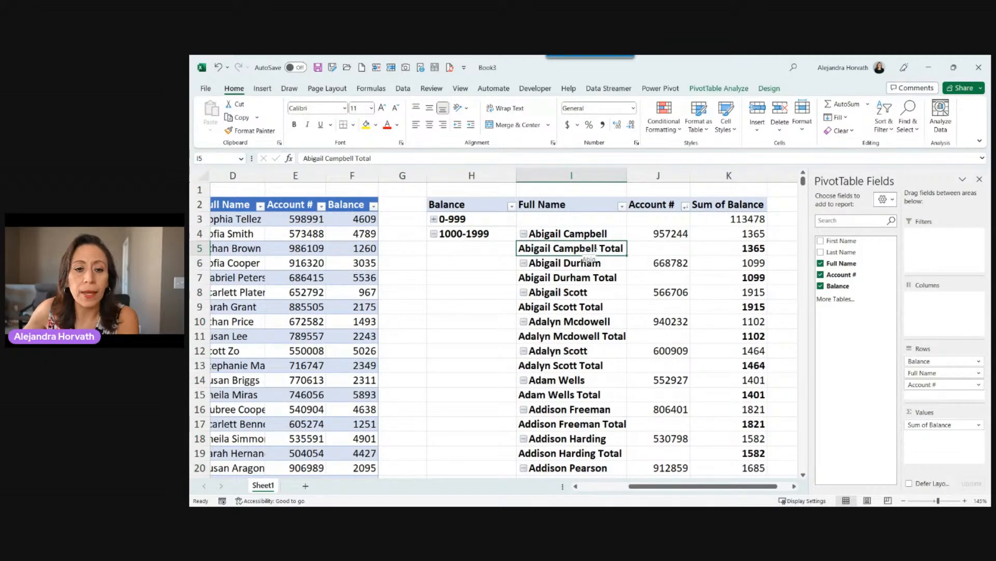
right_click(585, 252)
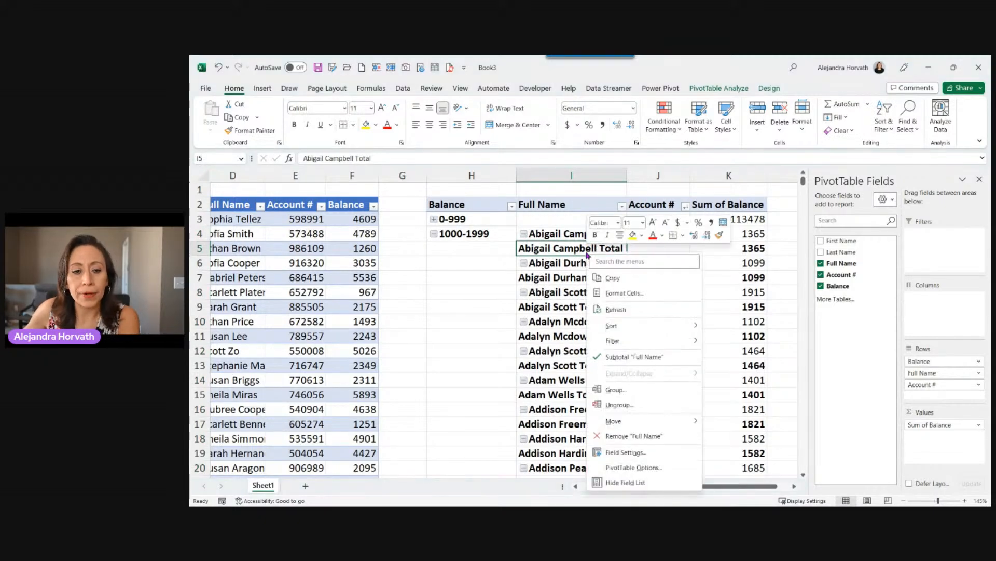
left_click(633, 357)
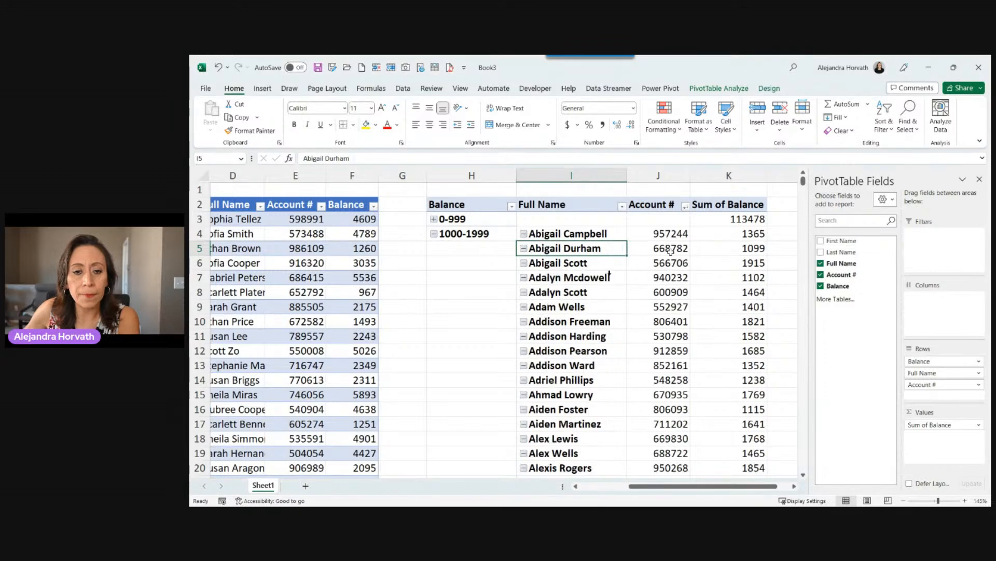
Sort the PivotTable's Full Name field in descending order by Sum of Balance.
left_click(687, 249)
left_click(764, 273)
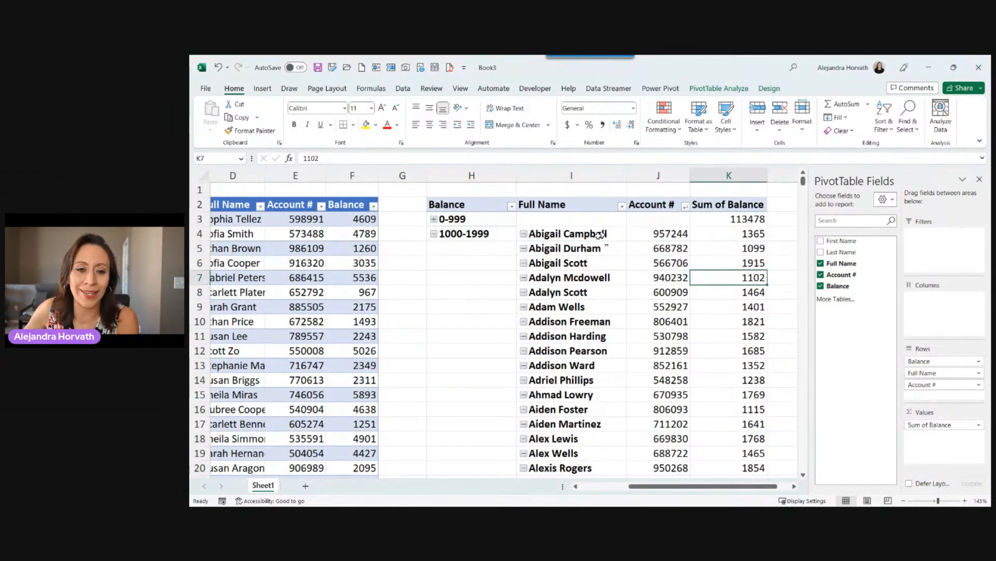
left_click(621, 206)
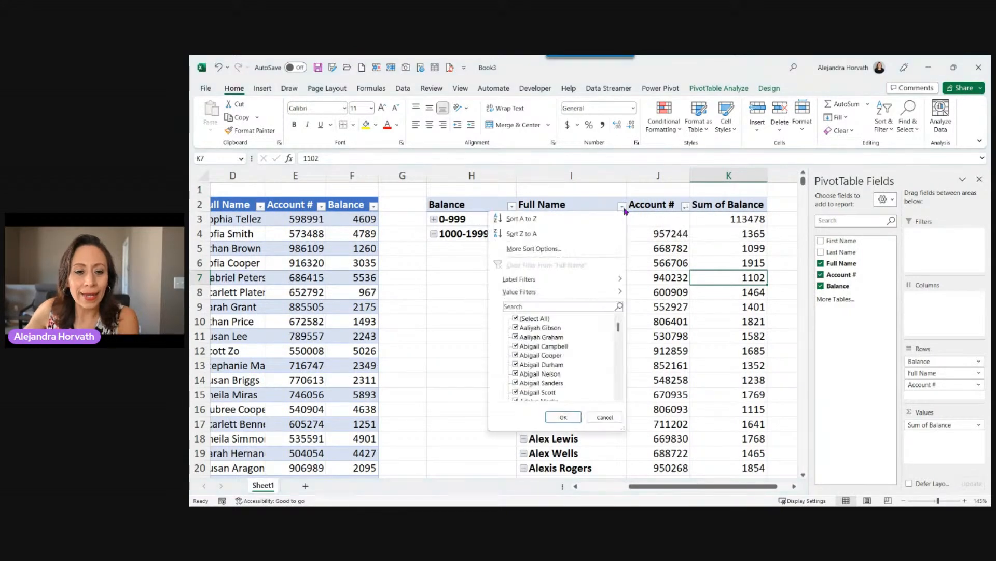
left_click(567, 250)
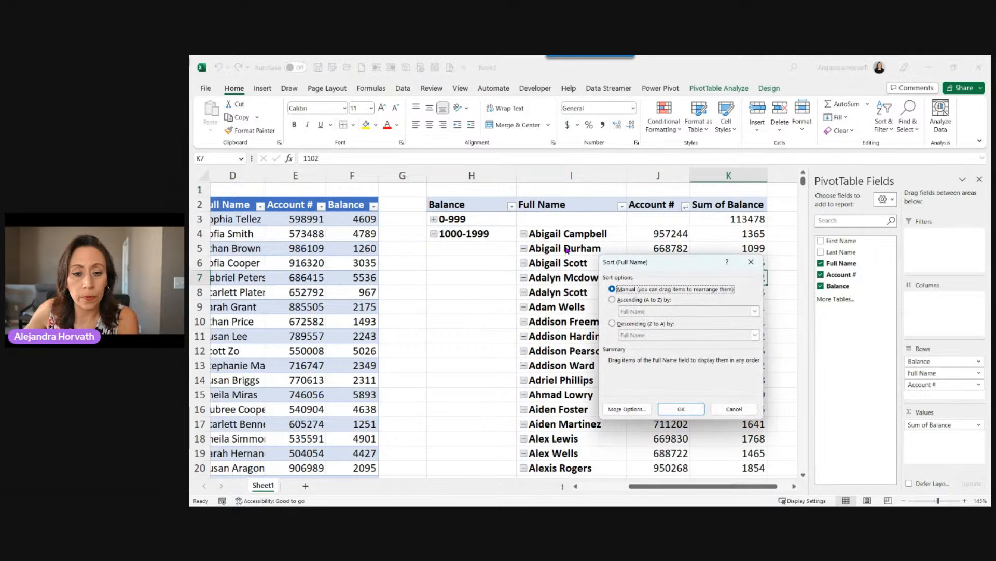
left_click(625, 324)
left_click(755, 334)
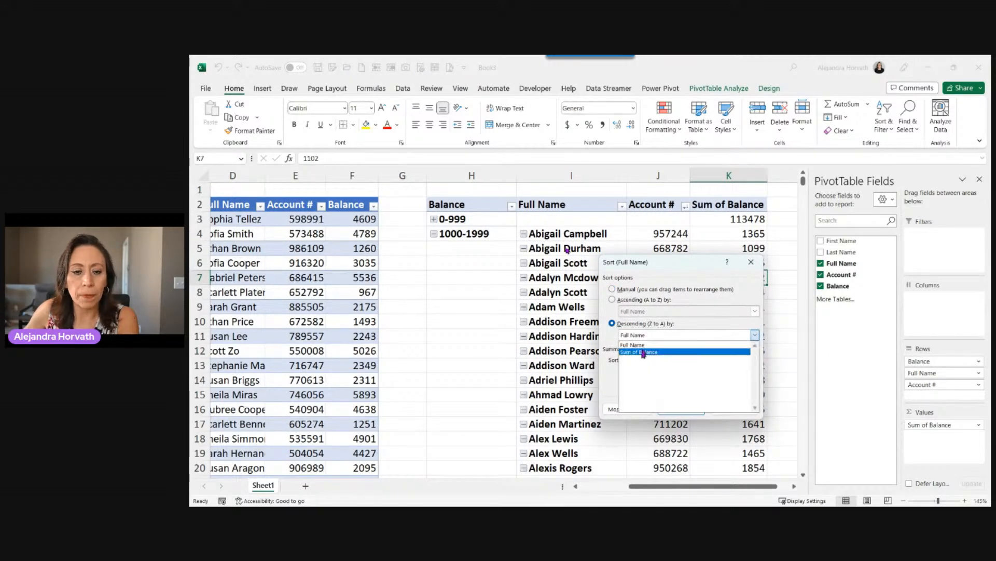
left_click(643, 353)
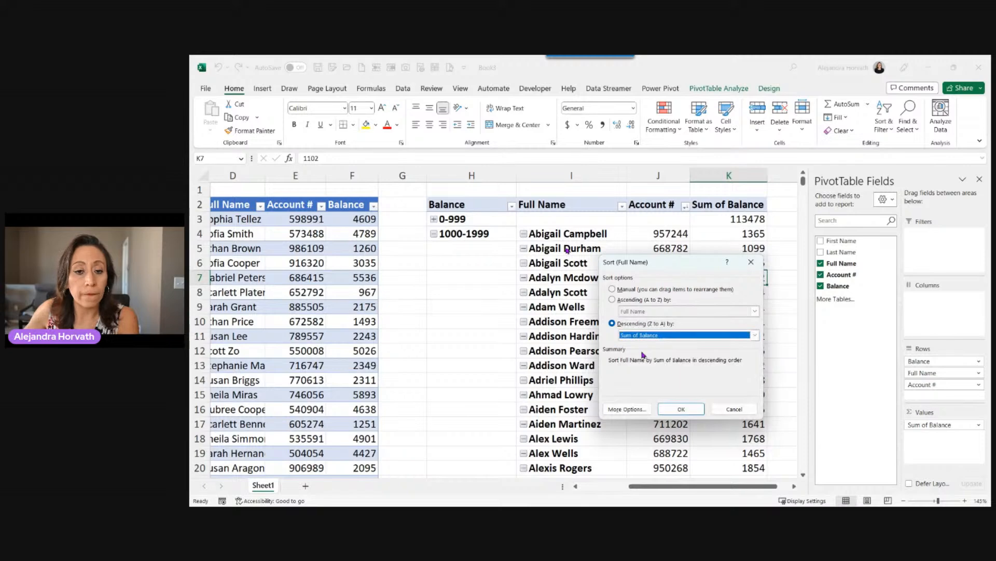
left_click(685, 409)
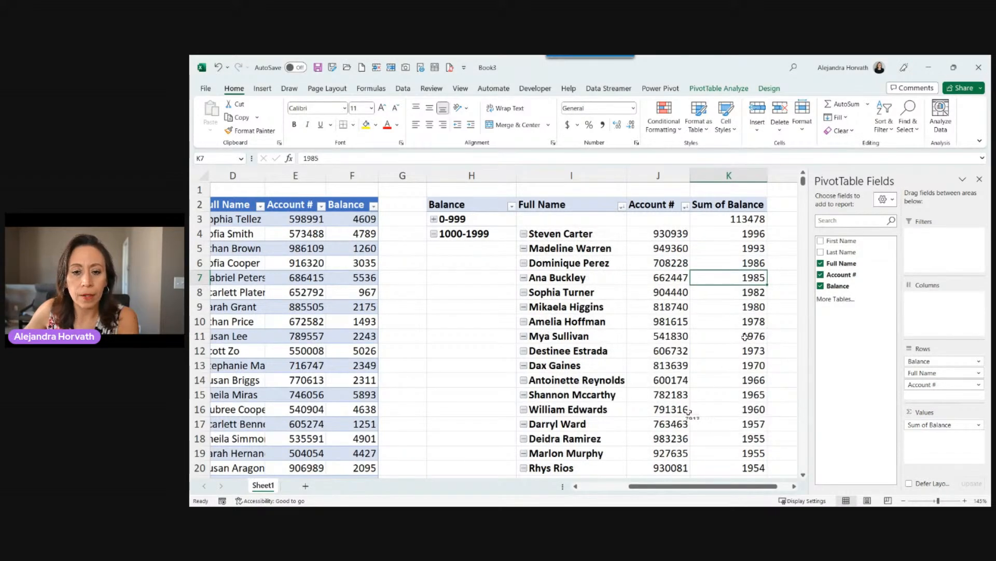
Examine the order of the customers' balances down the expanded 1000-1999 range.
scroll(747, 322, "down", 10)
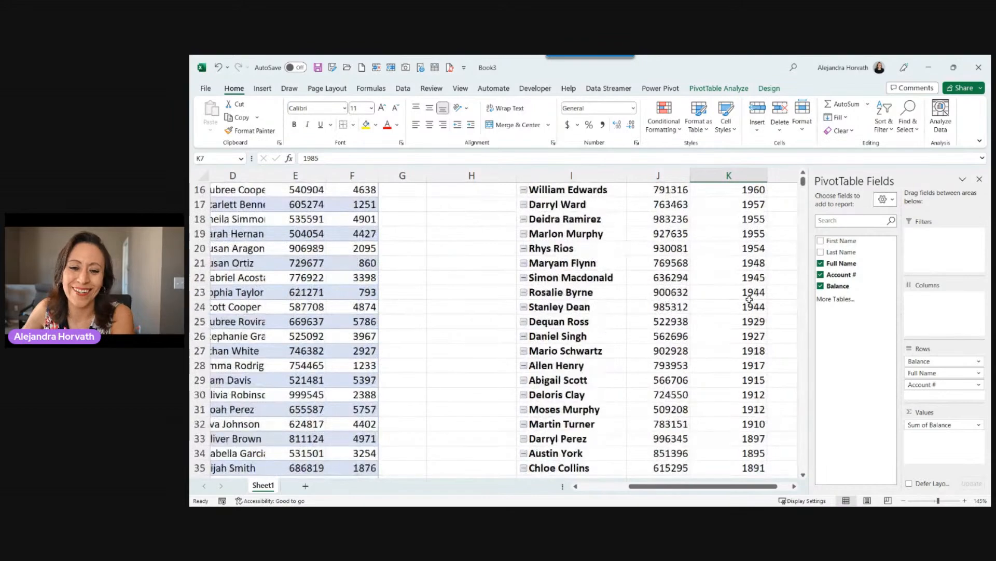
scroll(749, 300, "down", 3)
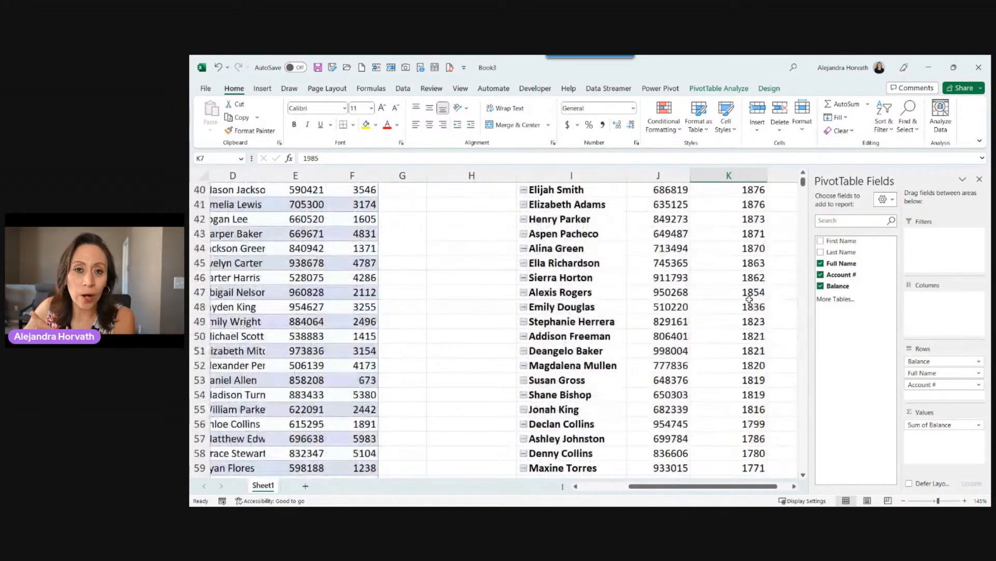
scroll(750, 299, "down", 2)
scroll(749, 299, "down", 6)
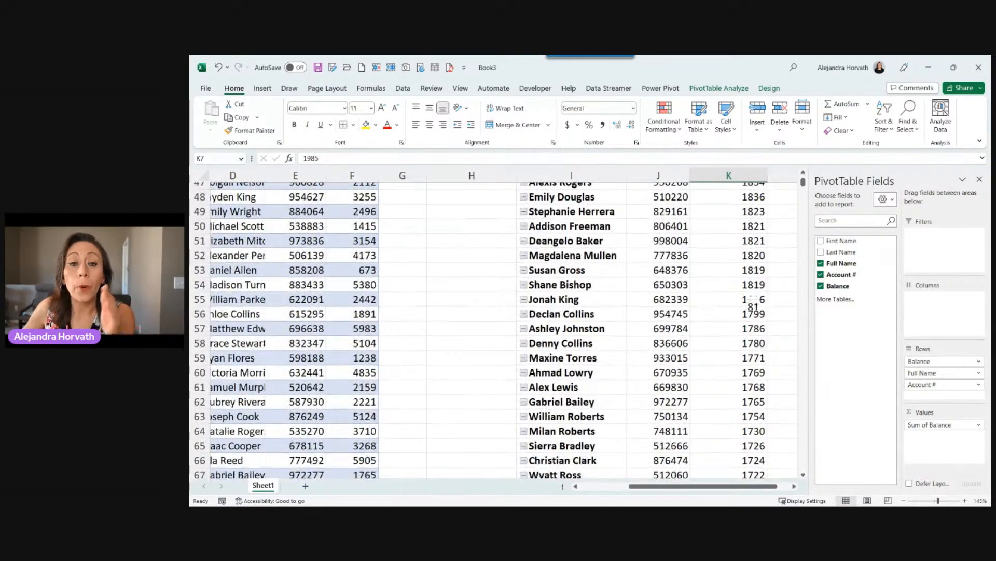
scroll(748, 300, "down", 10)
scroll(756, 292, "down", 4)
left_click(756, 292)
scroll(748, 280, "down", 16)
scroll(739, 264, "up", 19)
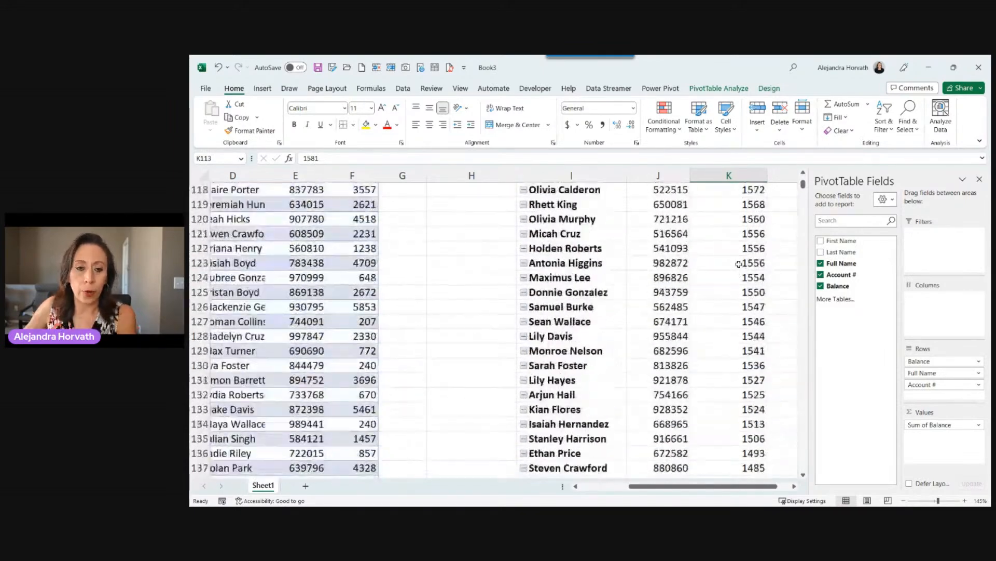
Collapse the 1000-1999 balance range in the PivotTable.
left_click(489, 262)
key("ctrl+Up")
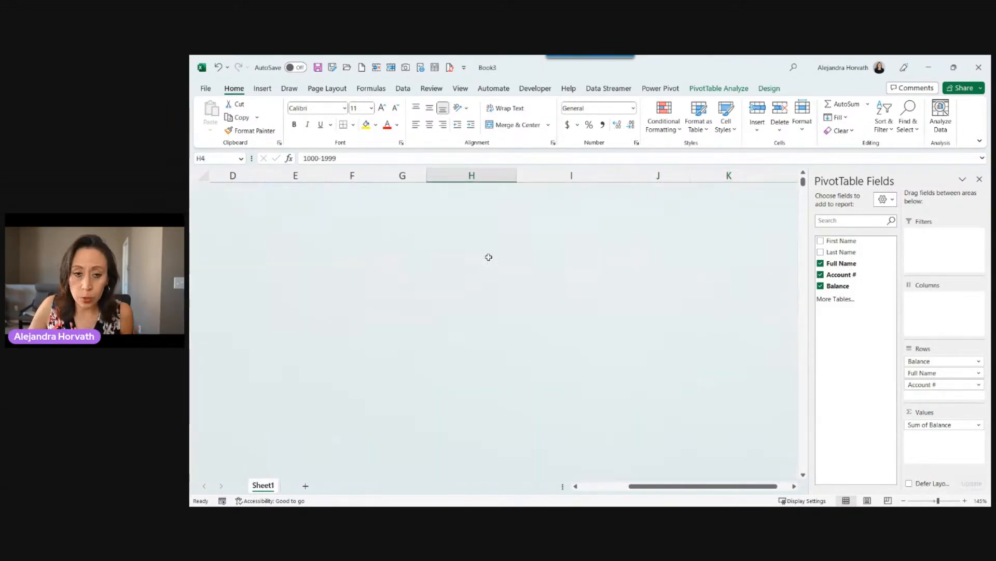
scroll(524, 240, "up", 1)
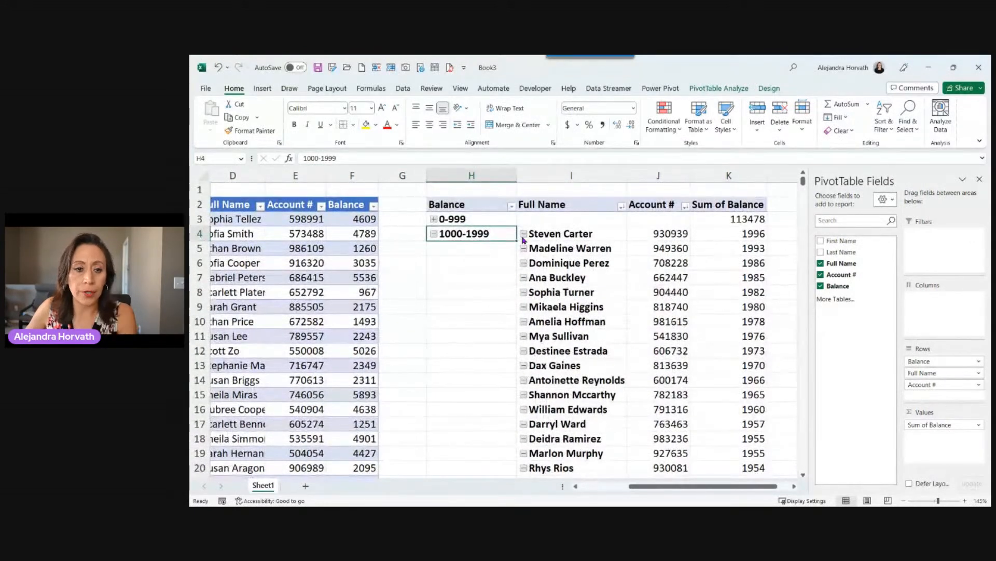
right_click(508, 236)
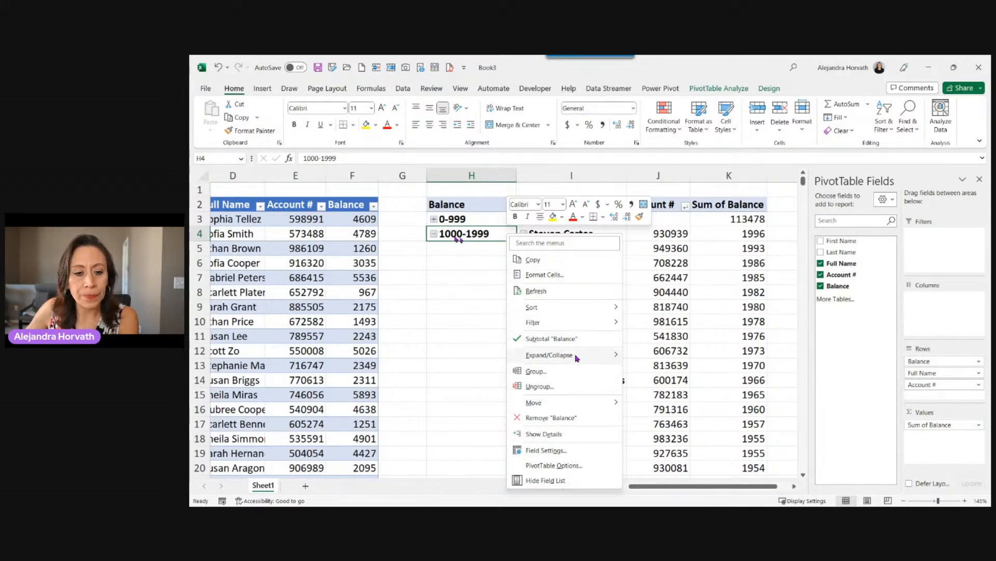
mouse_move(571, 355)
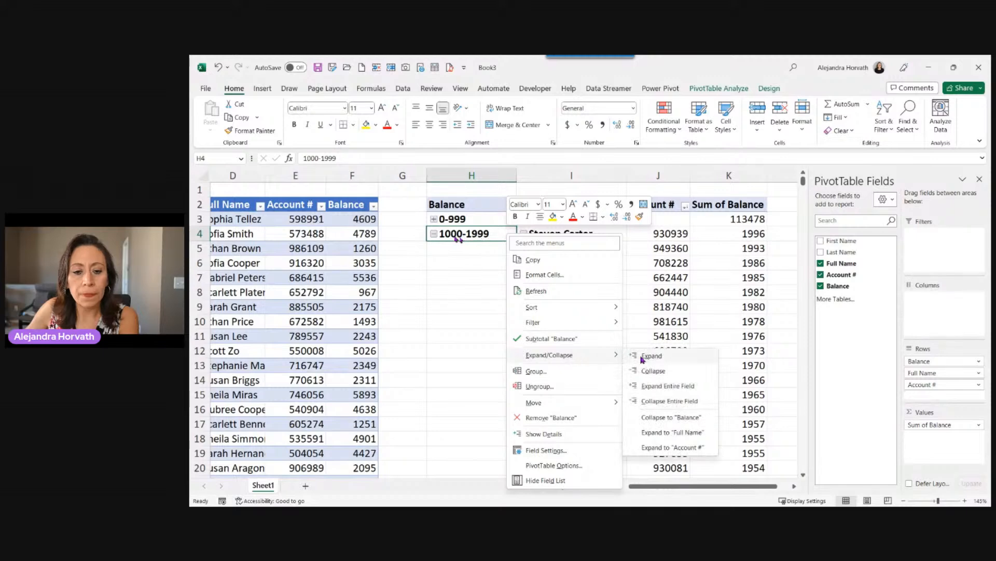
left_click(659, 370)
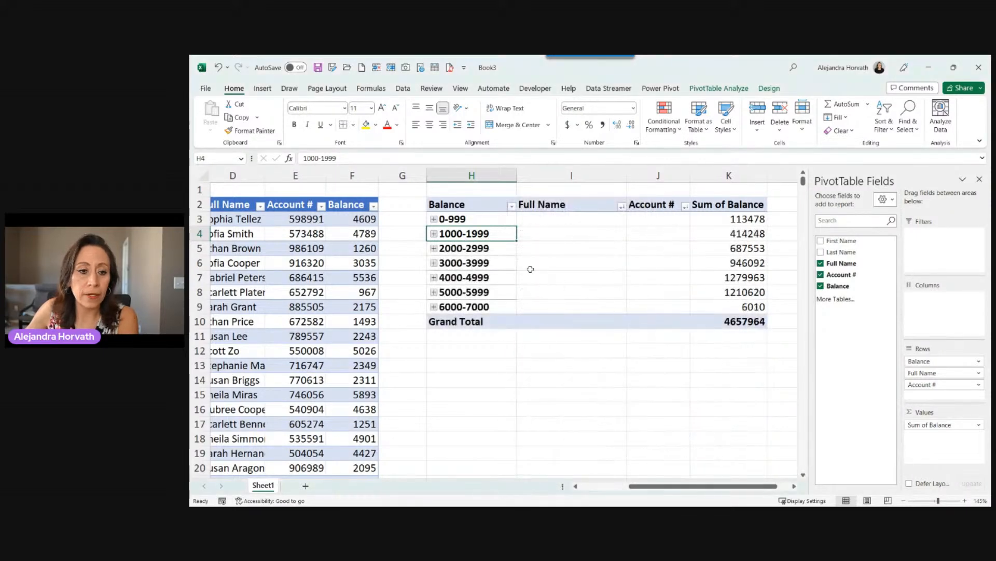
left_click(480, 249)
left_click(483, 263)
left_click(487, 273)
left_click(480, 305)
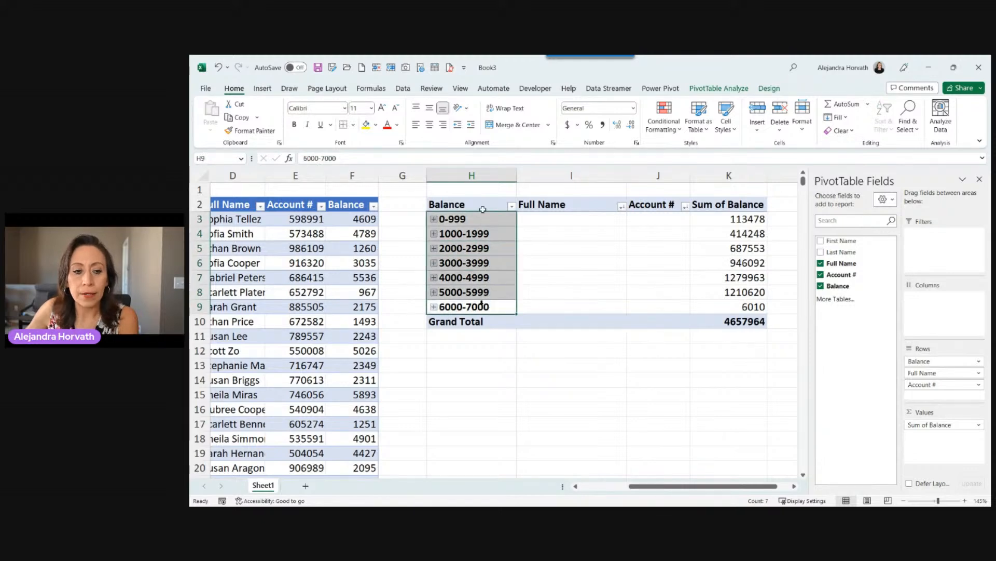
left_click(476, 214)
left_click(498, 307)
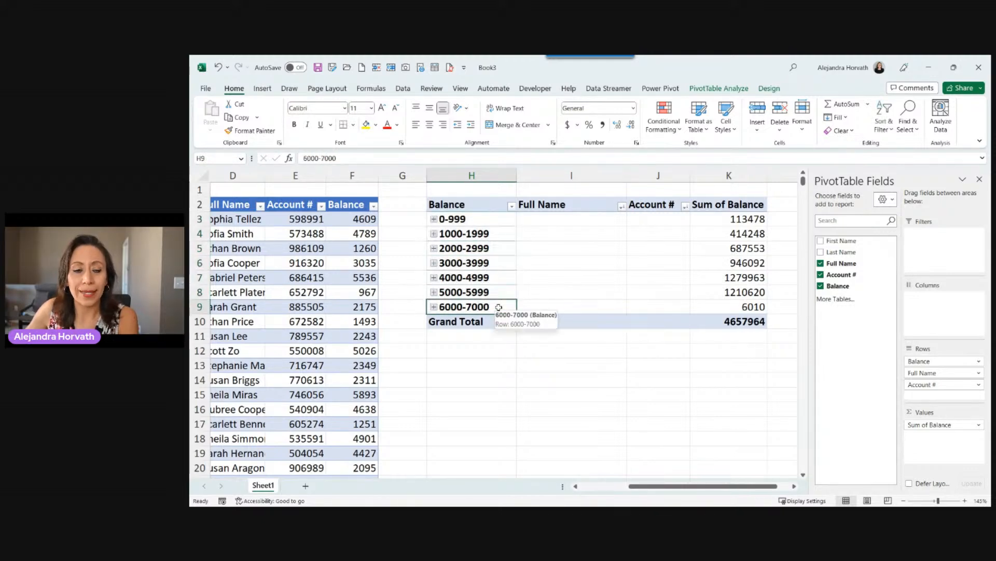
Set the first customer's balance in the source table to 6500.
left_click(371, 223)
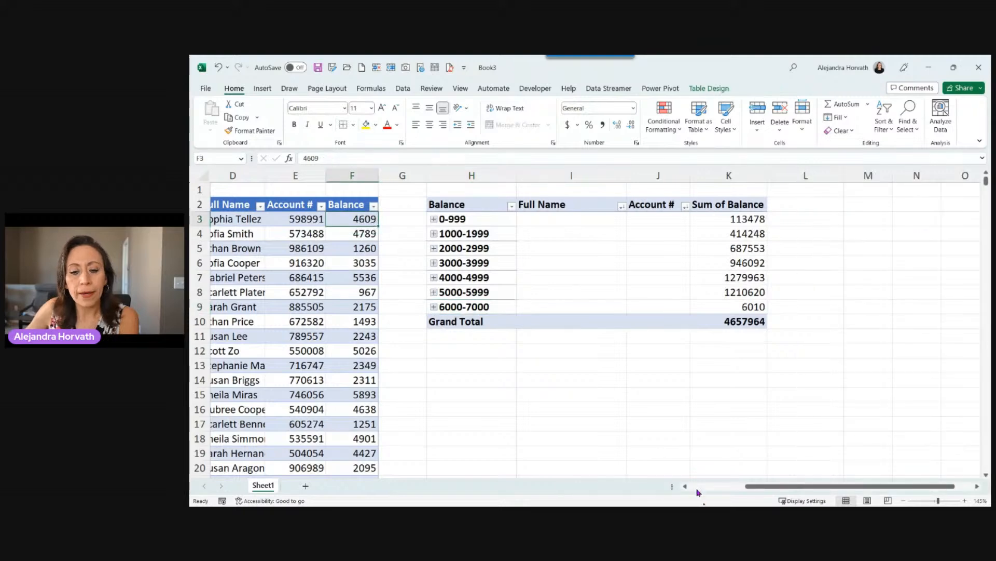
scroll(763, 495, "left", 1)
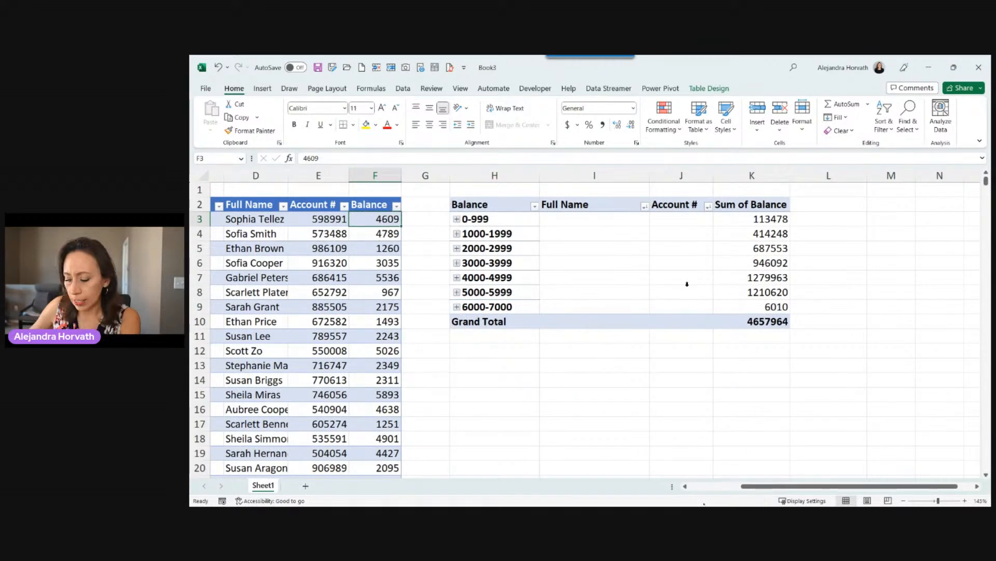
type("6500")
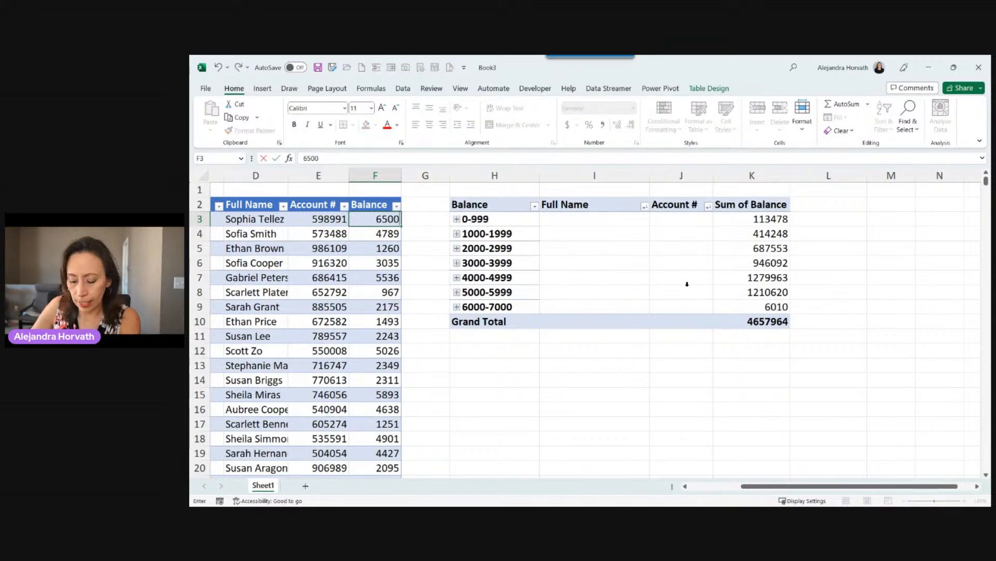
key("Return")
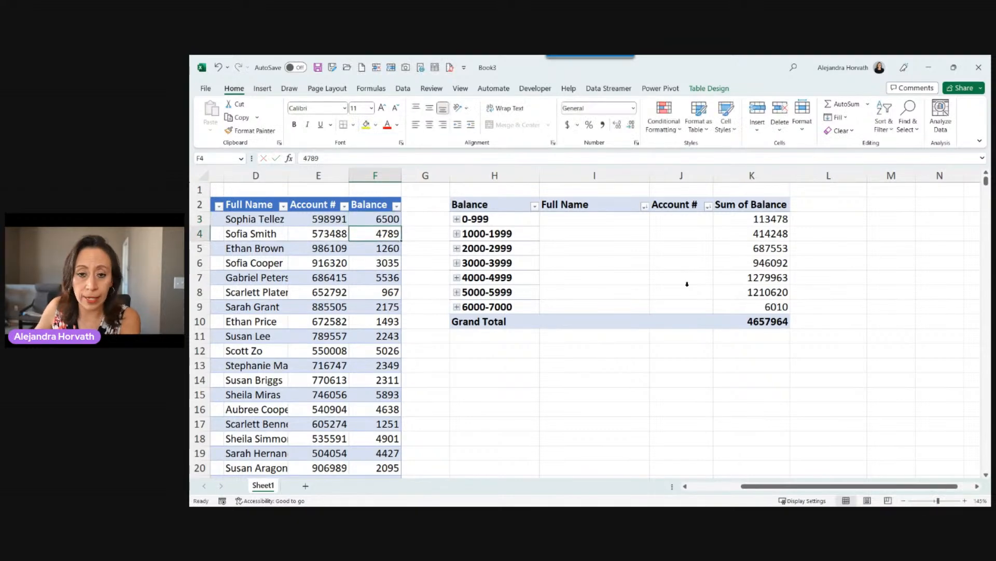
Expand the 6000-7000 balance range and widen the PivotTable's Full Name column to fit the name.
left_click(761, 305)
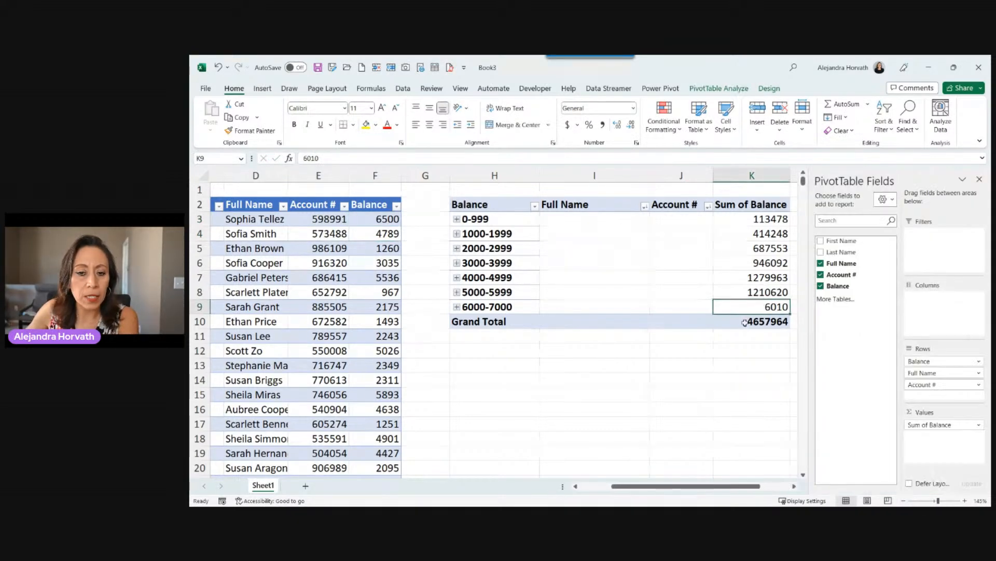
left_click(456, 307)
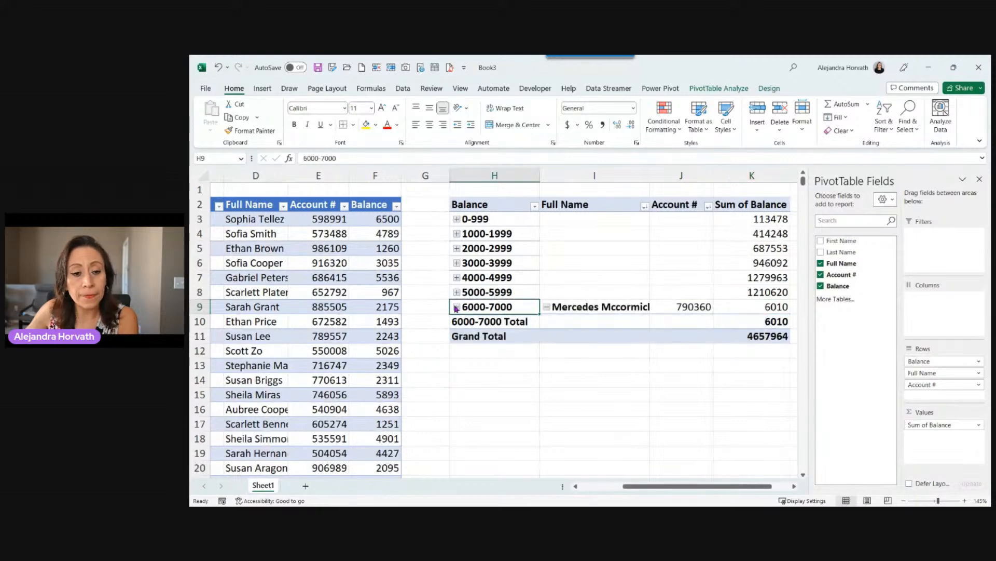
left_click(570, 310)
left_click(682, 176)
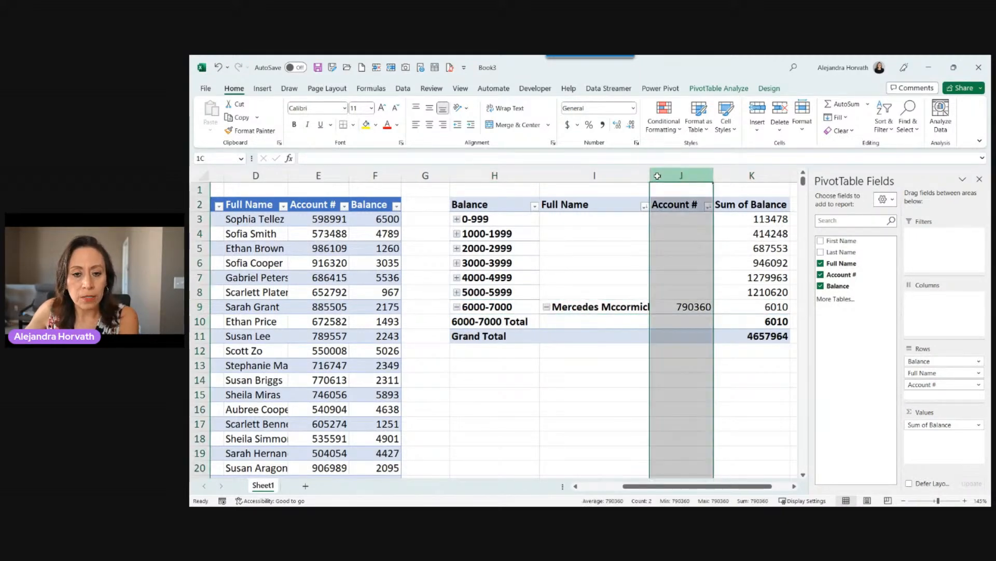
left_click_drag(650, 177, 680, 177)
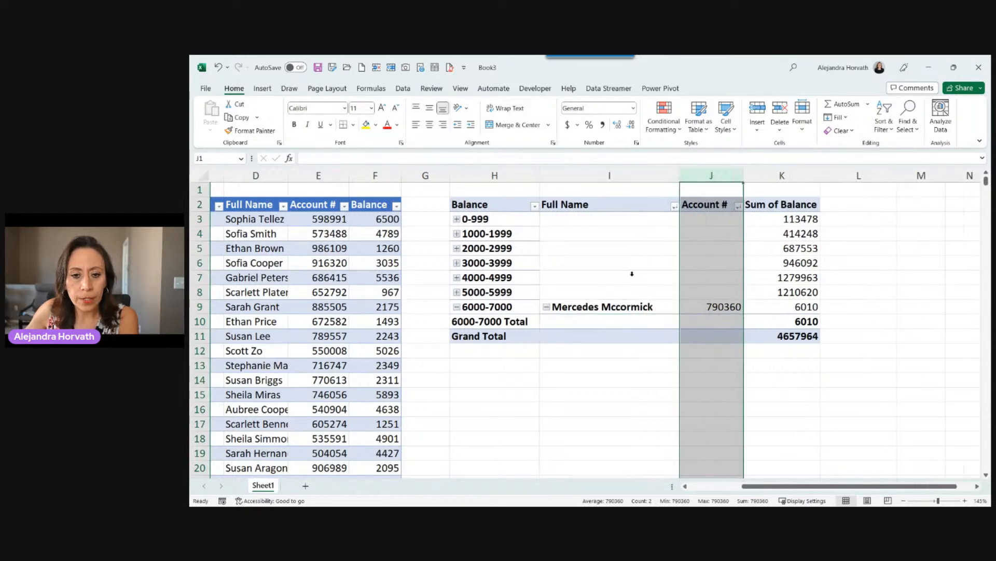
Refresh the PivotTable and check the customer rows and balances in the 6000-7000 range.
left_click(355, 219)
left_click(571, 249)
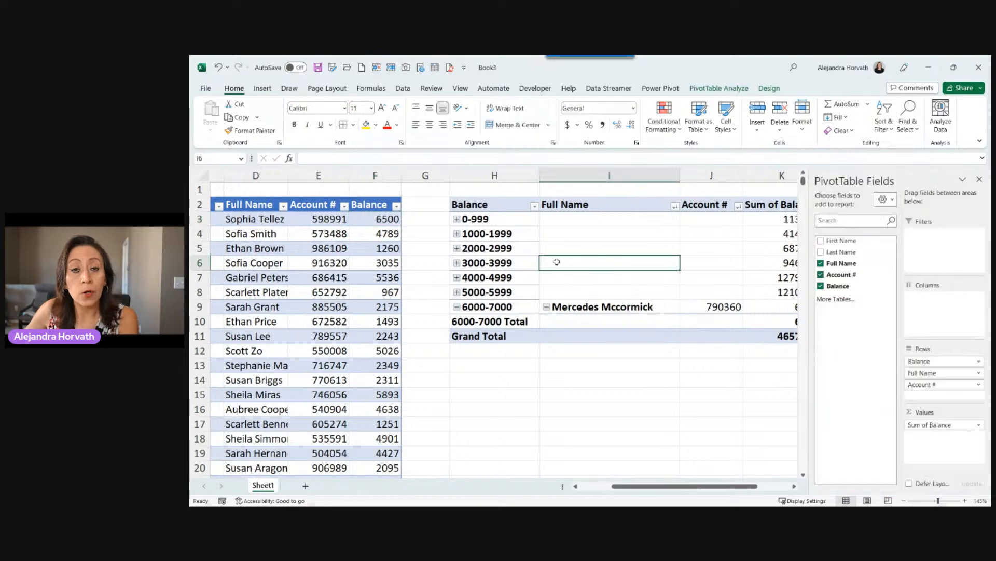
right_click(584, 252)
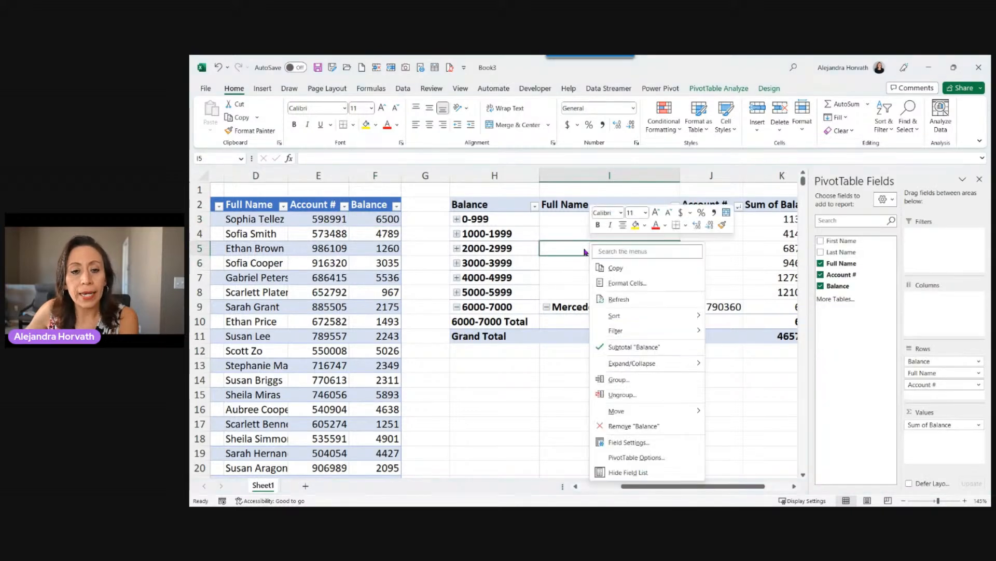
left_click(615, 299)
left_click(585, 307)
left_click_drag(694, 487, 719, 486)
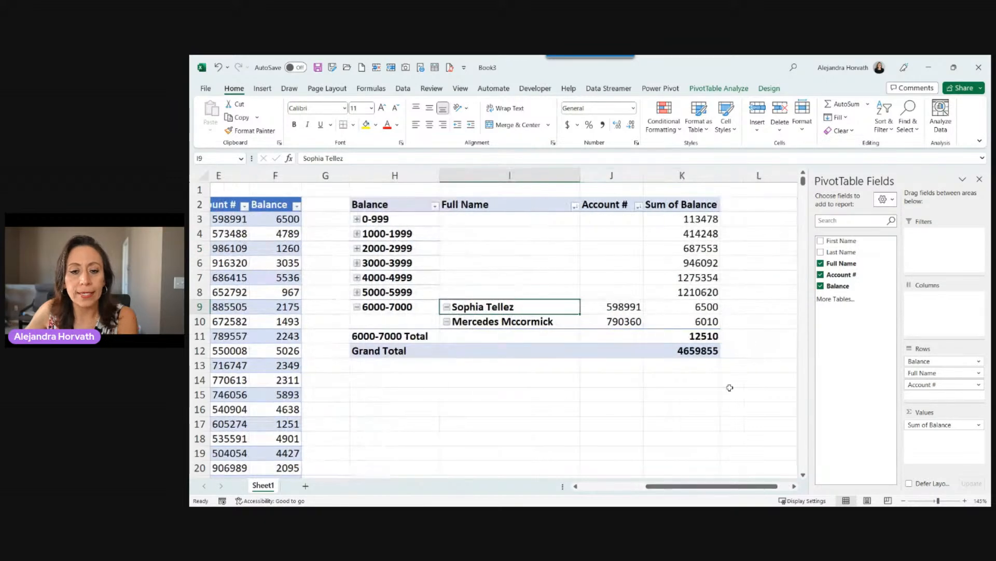
left_click(703, 311)
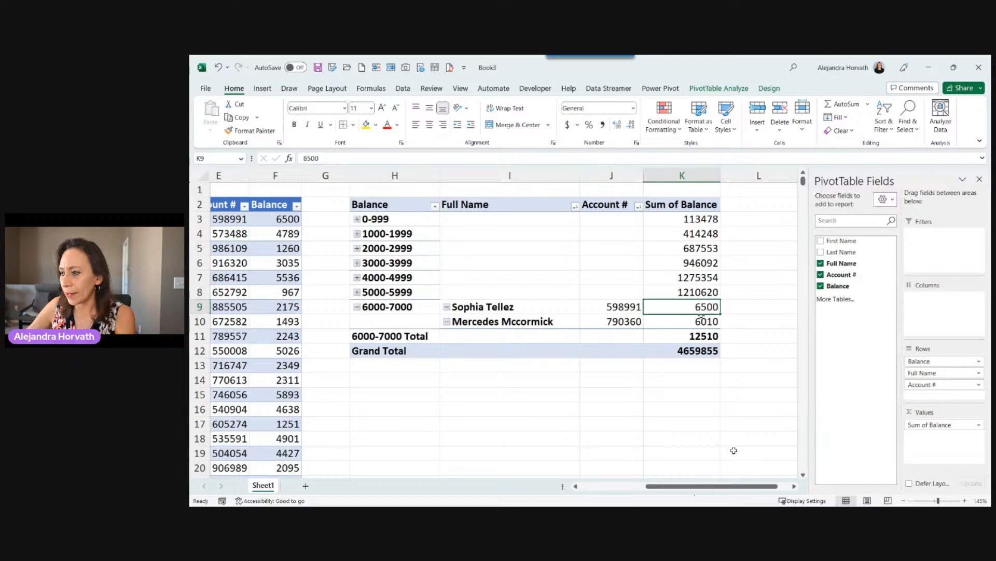
key("alt+Tab")
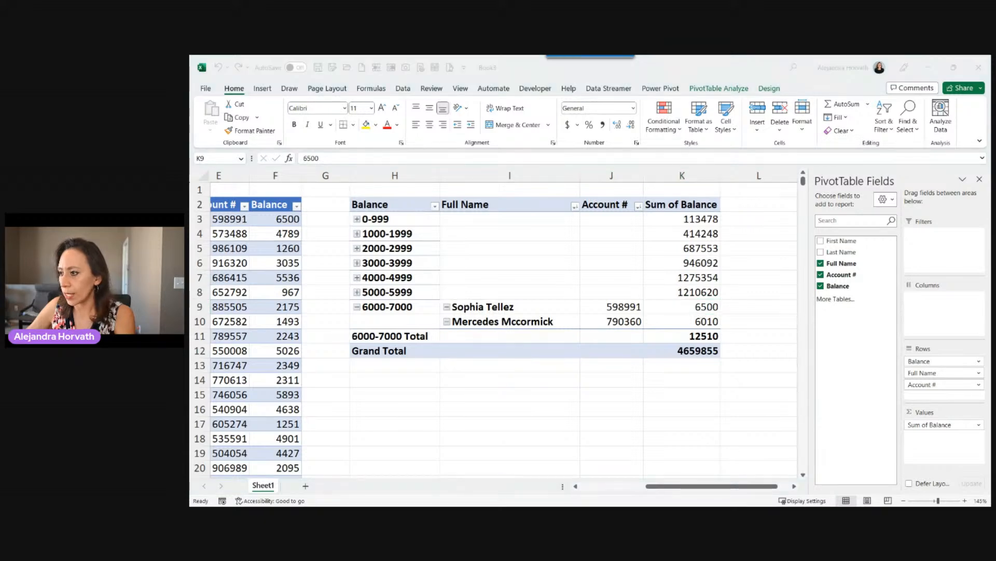
key("super+d")
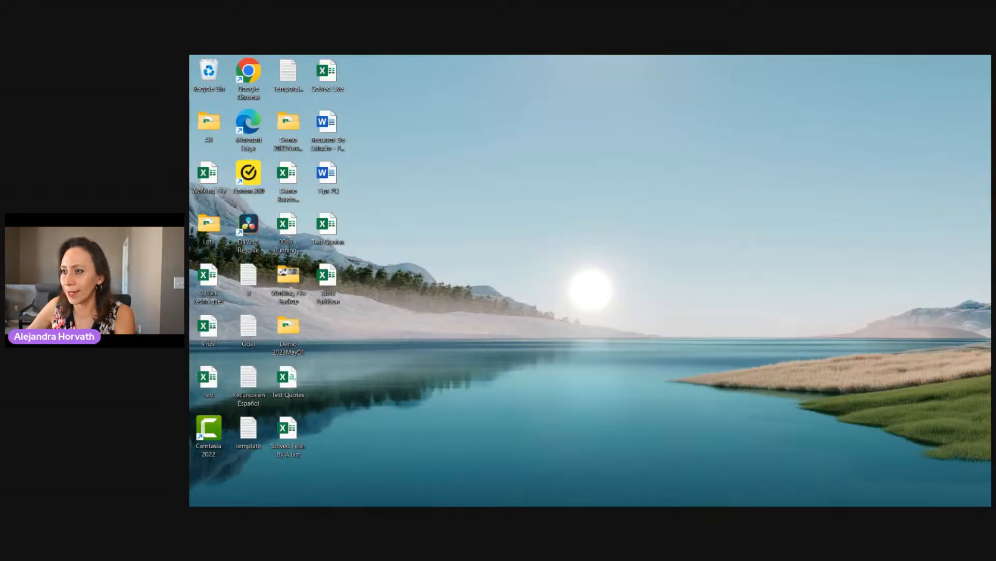
key("super+d")
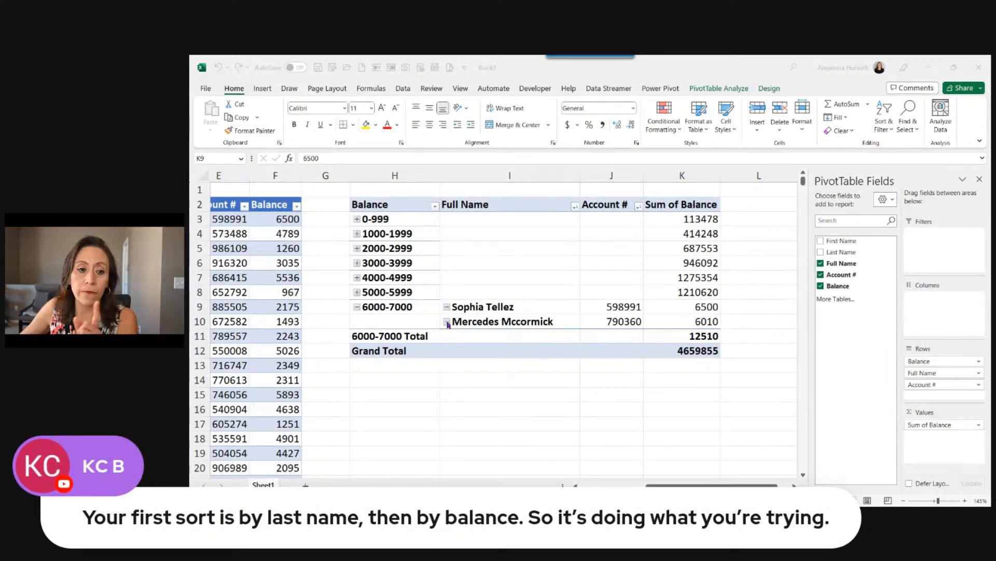
left_click(359, 308)
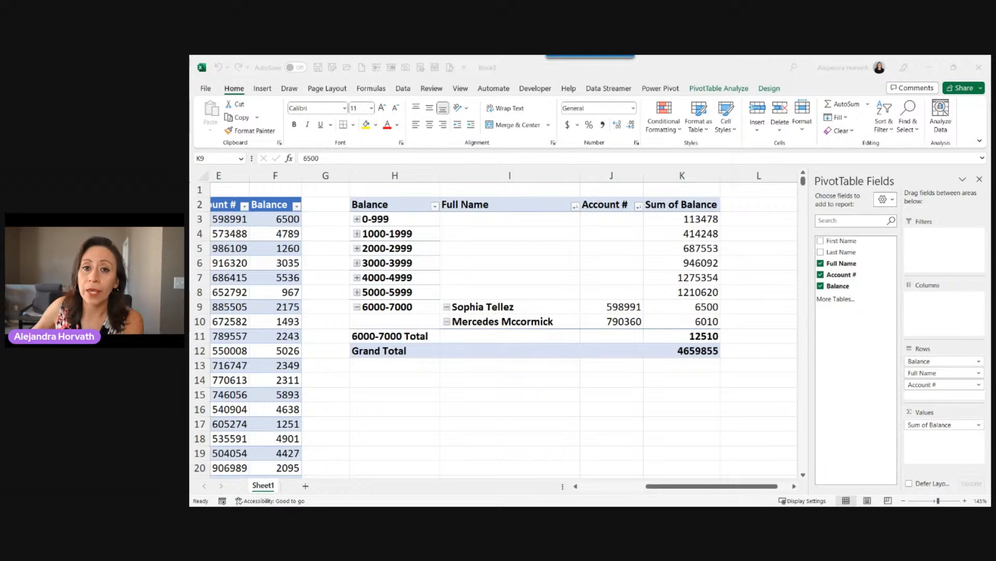
left_click(721, 486)
left_click(626, 485)
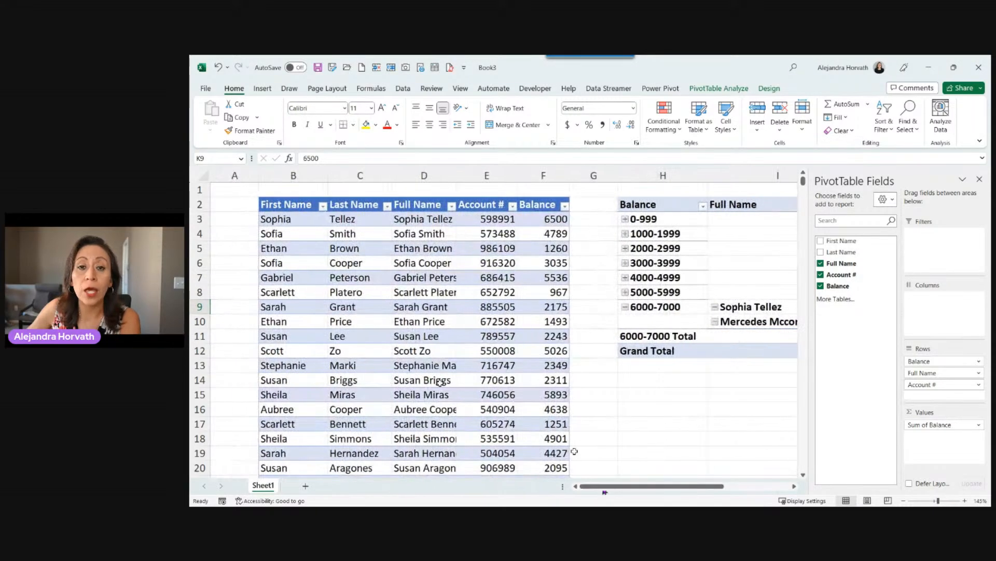